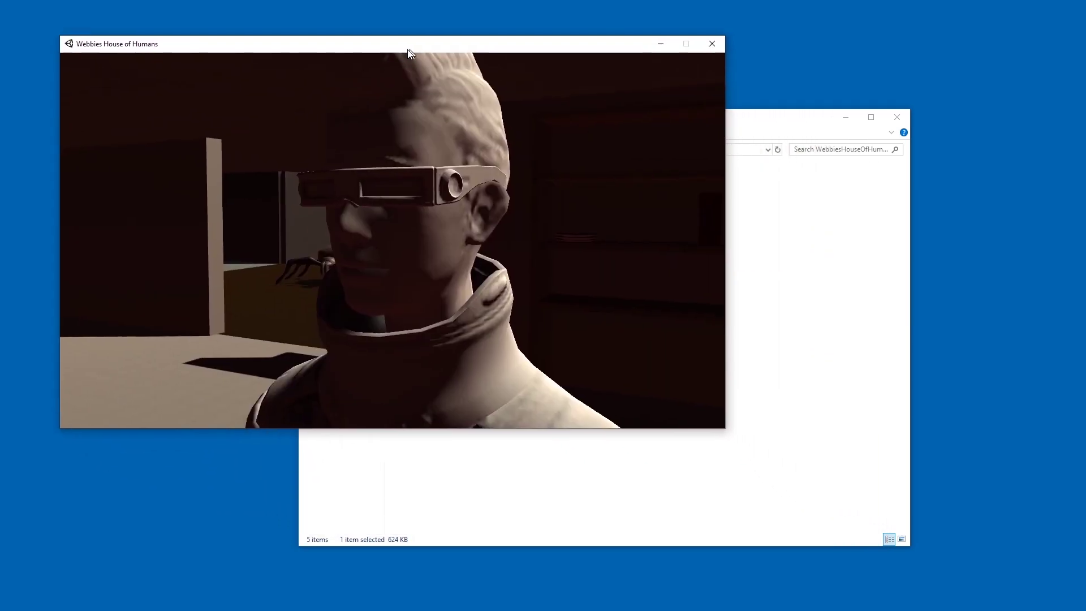
# Start Webbies House of Humans.exe and close its configuration window without playing.
pyautogui.click(781, 359)
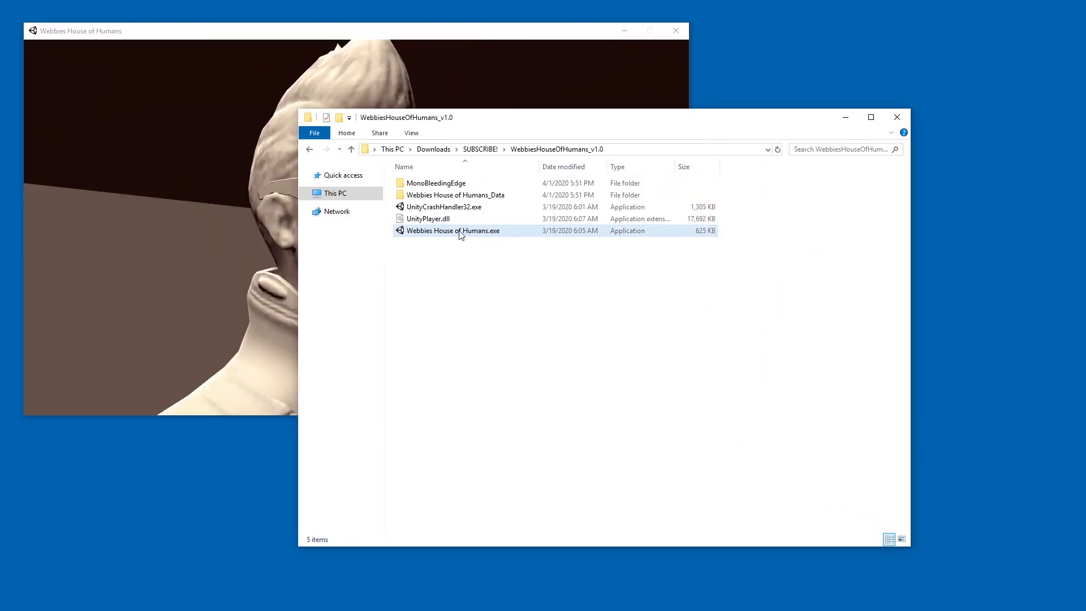
pyautogui.doubleClick(407, 231)
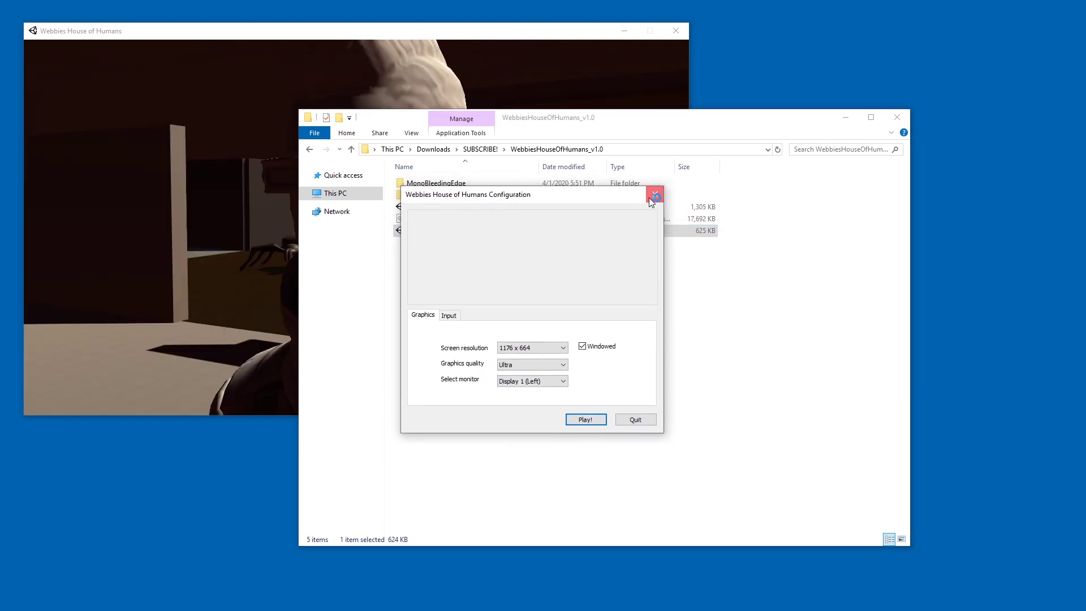
pyautogui.click(665, 189)
pyautogui.click(250, 221)
pyautogui.click(851, 233)
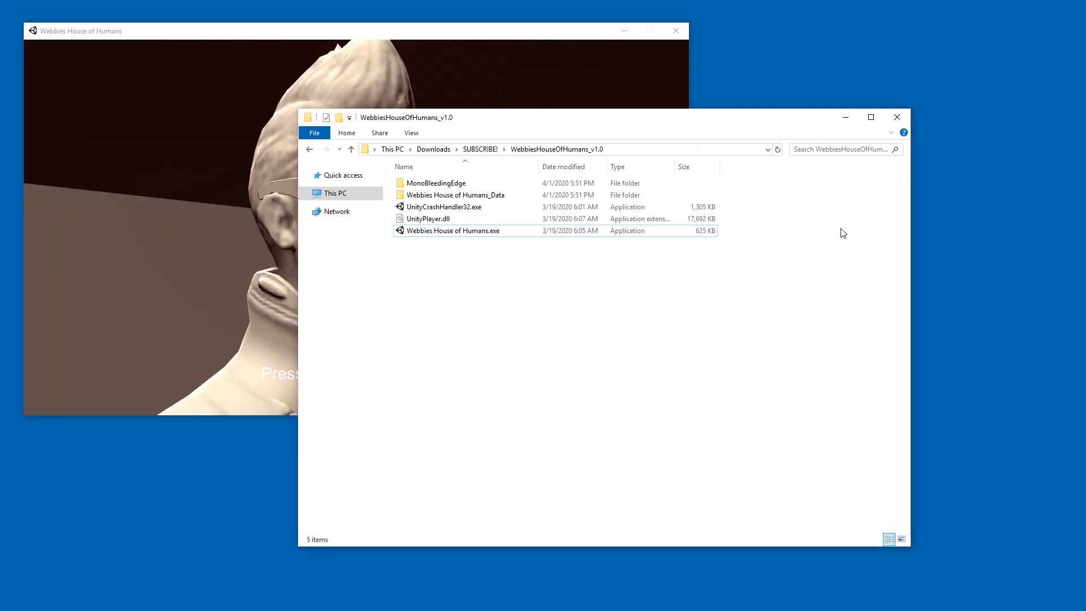
# Look through the Webbies House of Humans_Data folder, return to its parent folder and switch to the game window.
pyautogui.doubleClick(498, 195)
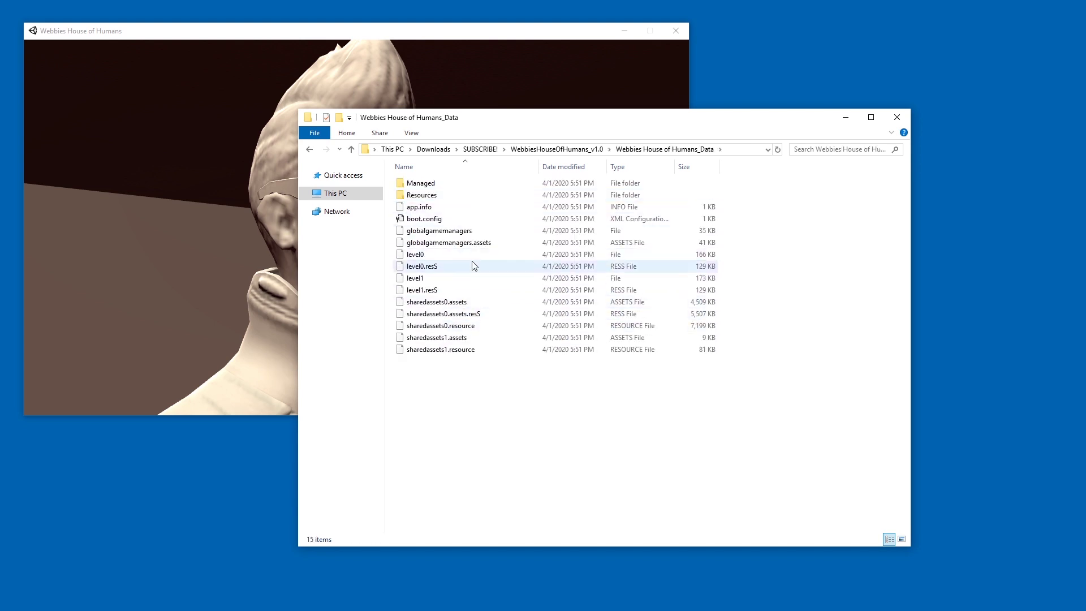
pyautogui.hotkey('alt', 'Left')
pyautogui.click(242, 253)
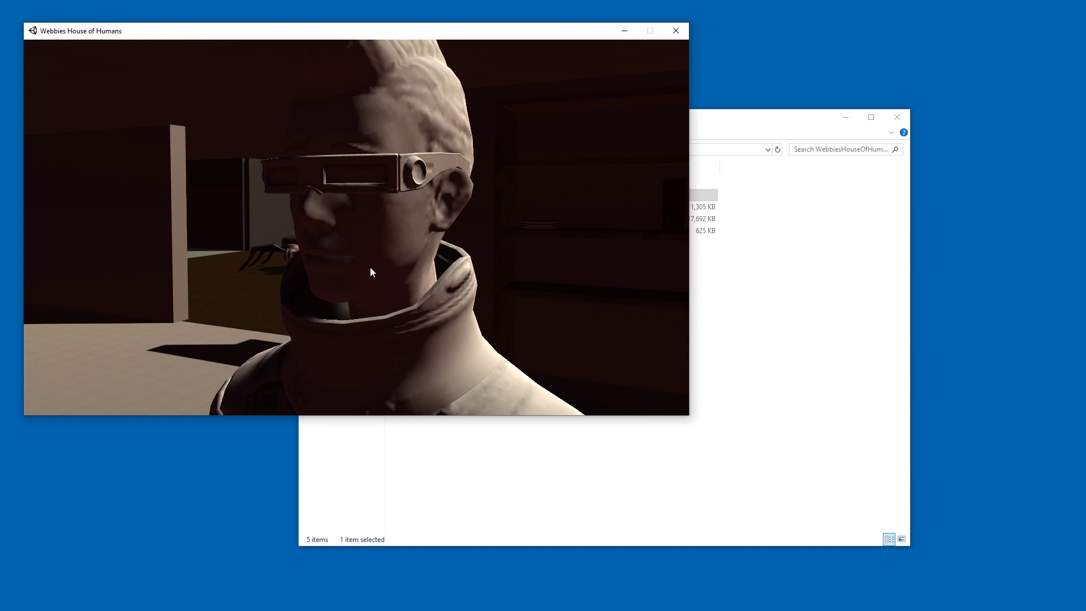
# Bring up the browser and review the search pages on extracting textures, changing 3D models in Unity games and the uTinyRipper tutorial.
pyautogui.moveTo(1085, 67); pyautogui.dragTo(501, 110)
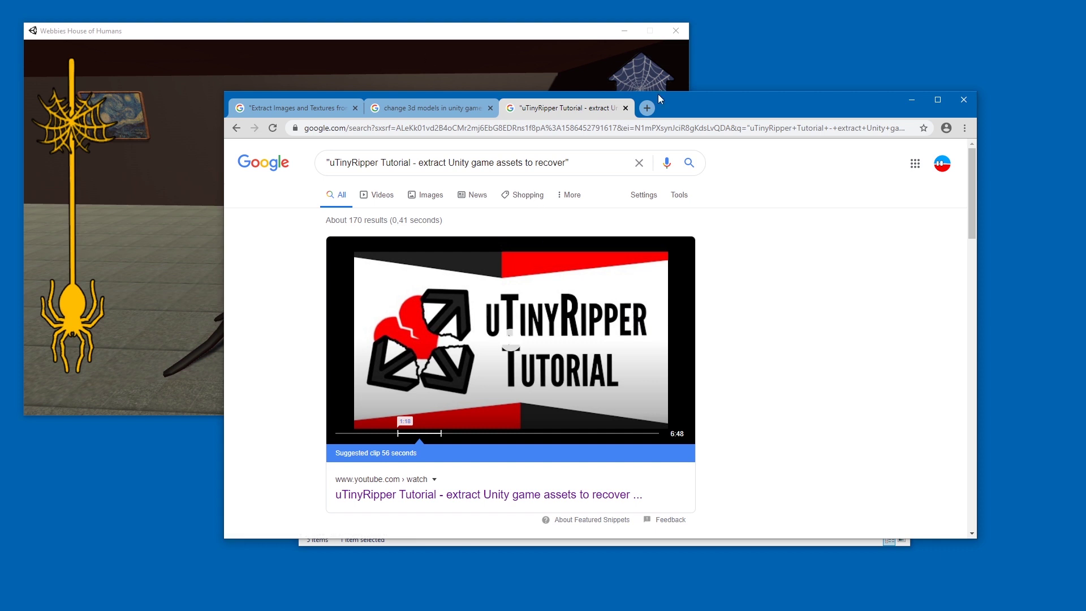
pyautogui.click(524, 44)
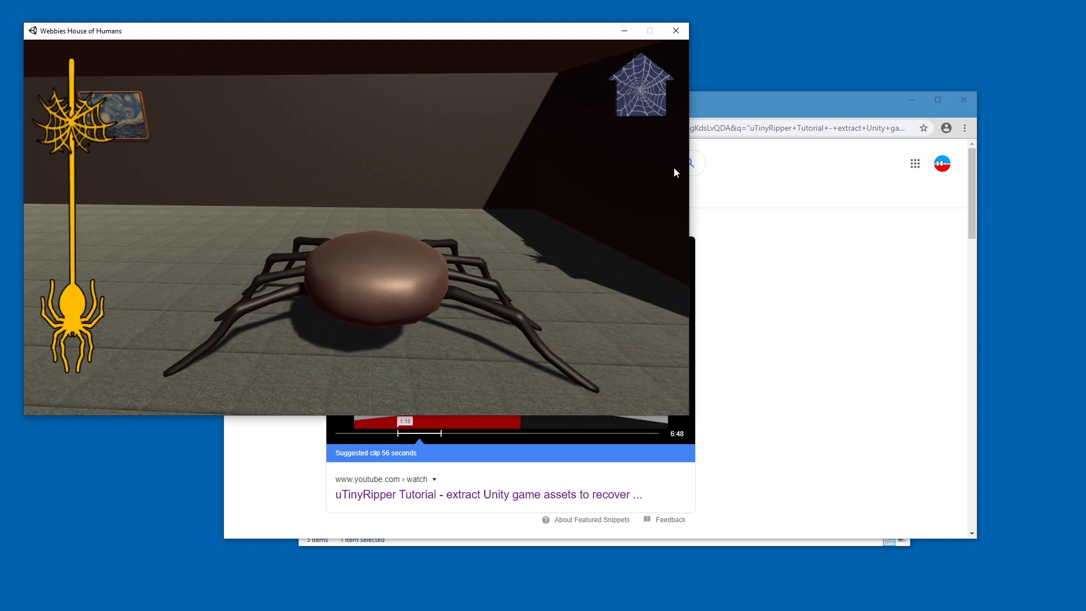
pyautogui.click(746, 106)
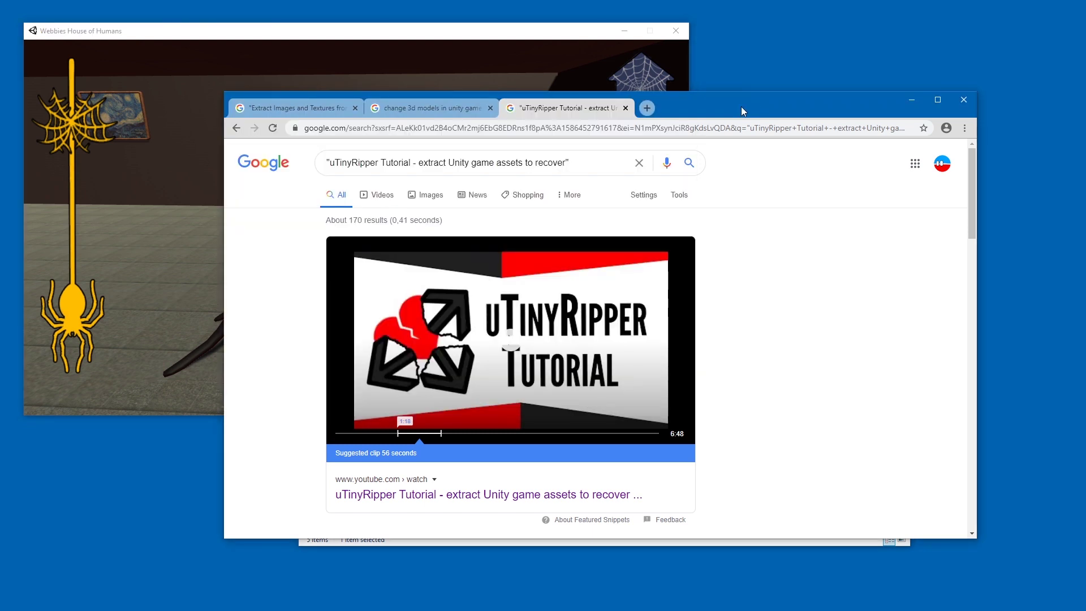
pyautogui.click(328, 102)
pyautogui.click(416, 108)
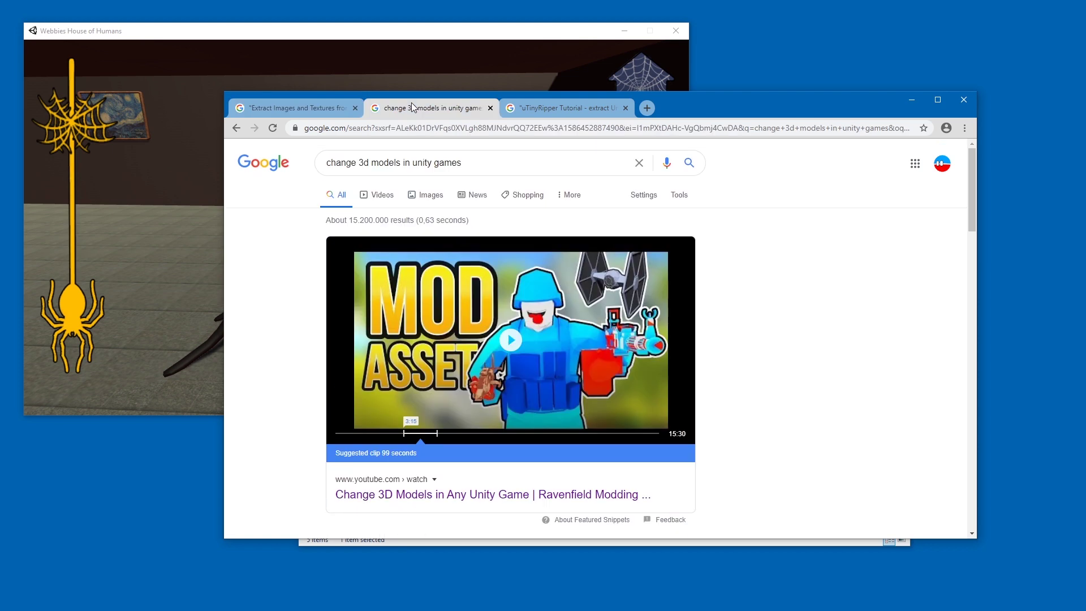
pyautogui.click(527, 107)
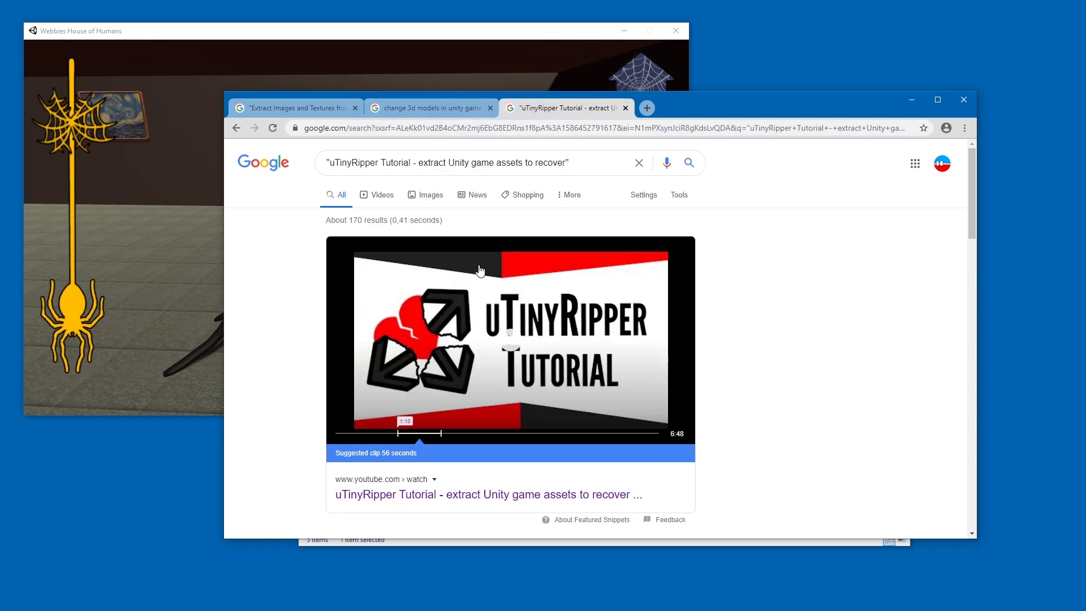
pyautogui.click(141, 152)
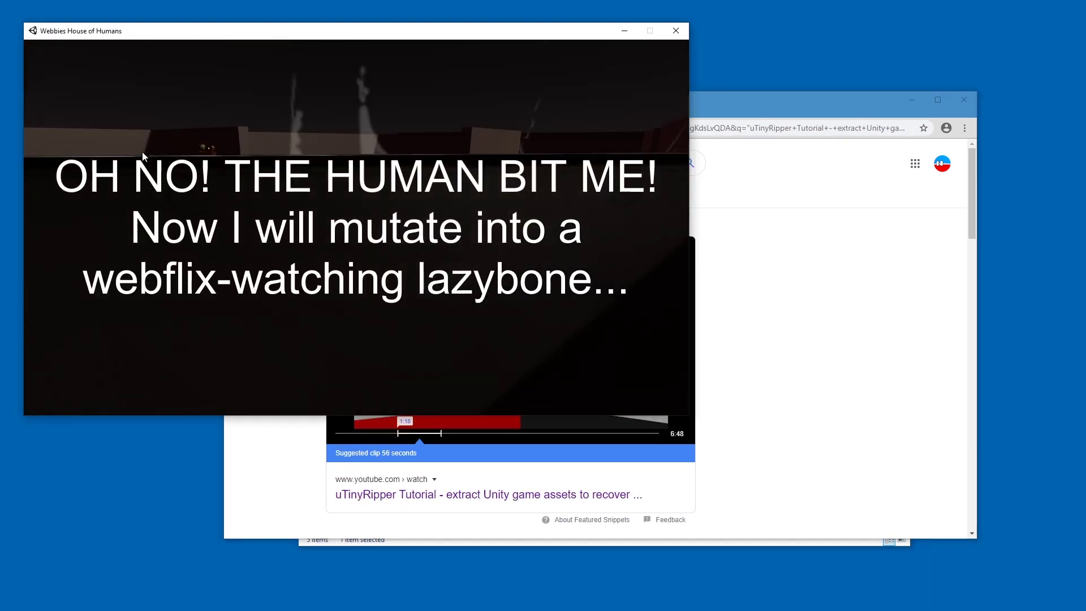
# Switch to the browser and open the Perfare/AssetStudio repository page on GitHub.
pyautogui.click(745, 155)
pyautogui.click(577, 109)
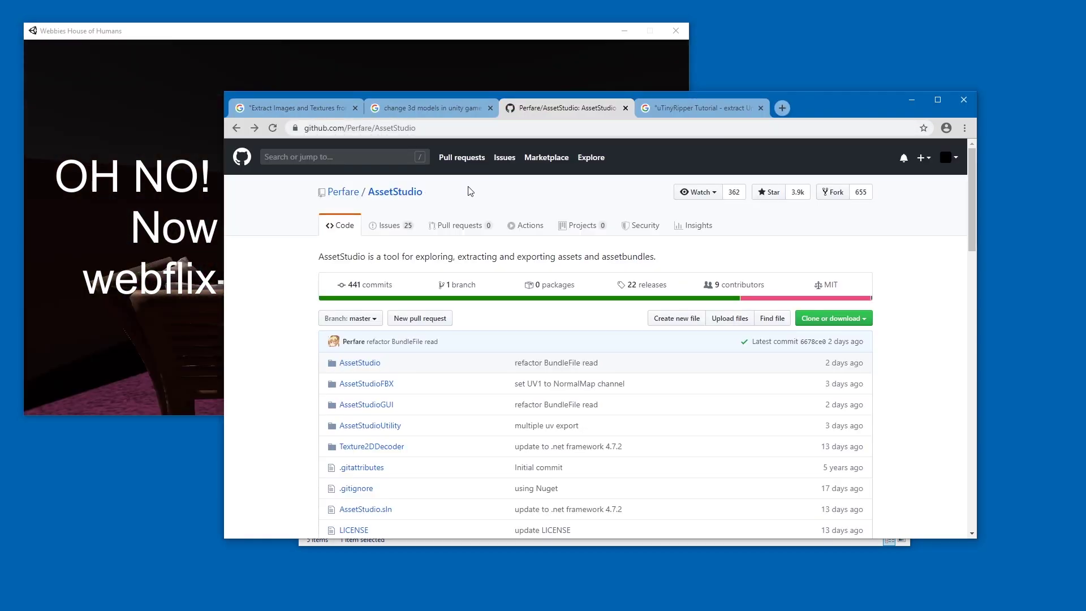
pyautogui.scroll(-2, 467, 188)
pyautogui.scroll(1, 487, 277)
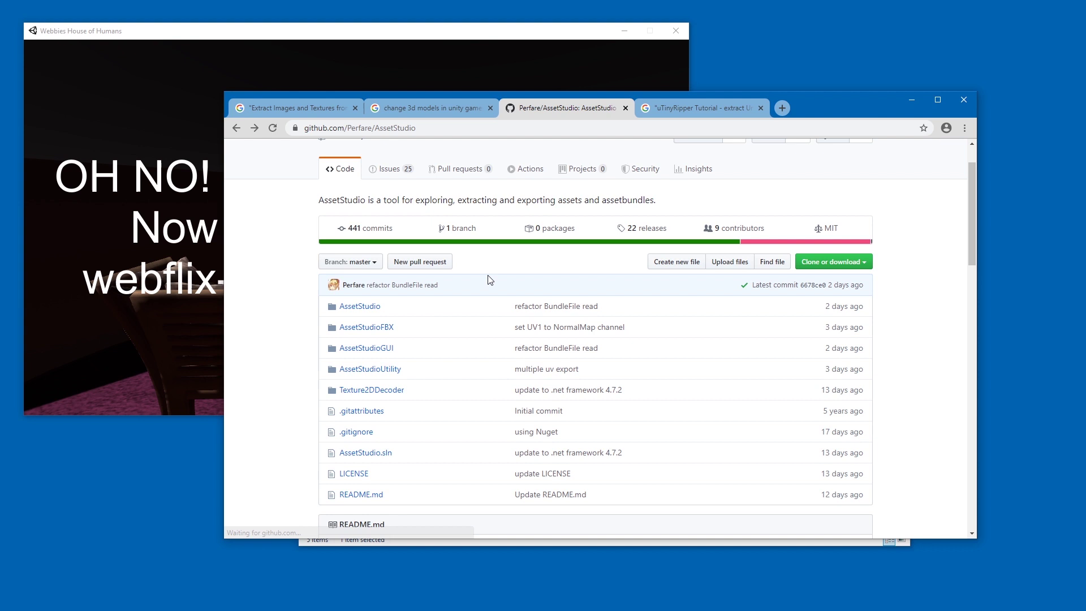
# Check the AssetStudio releases page and the v0.14.x latest-build link, and return to the repository page.
pyautogui.click(647, 227)
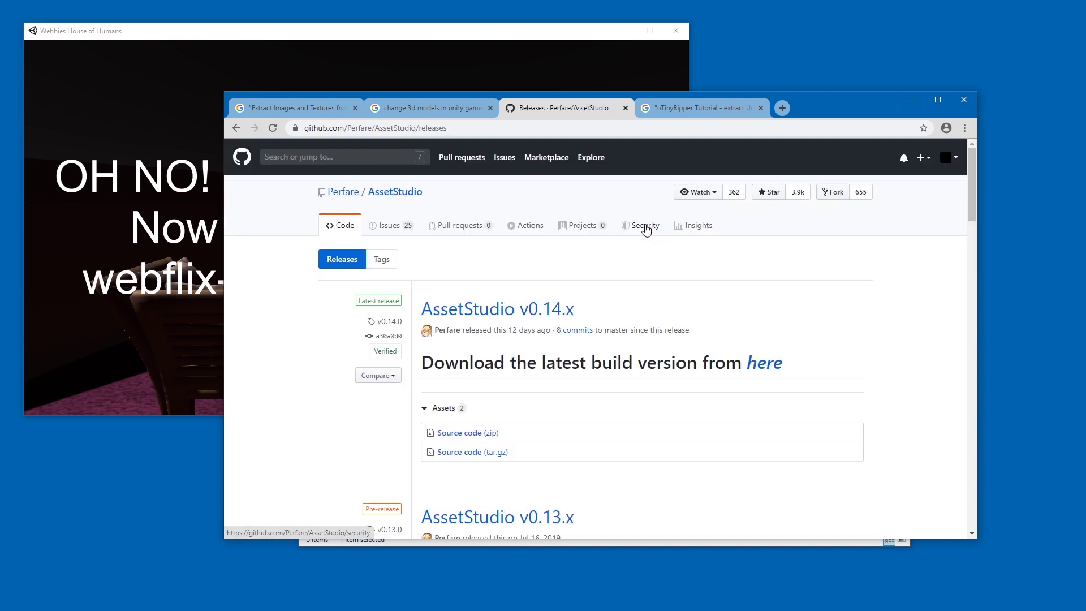
pyautogui.scroll(-1, 492, 250)
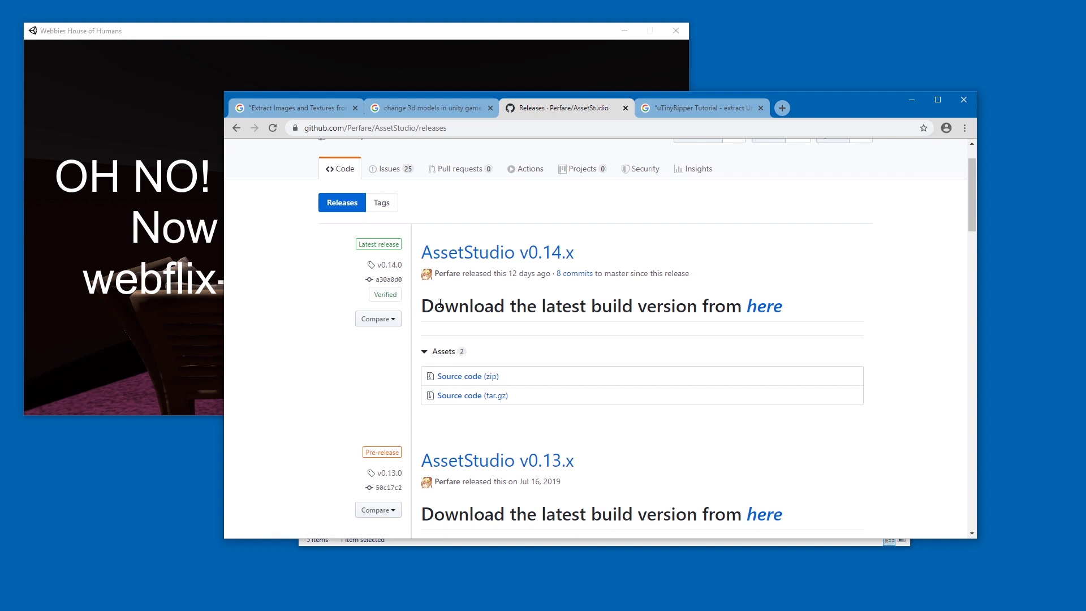
pyautogui.click(763, 308)
pyautogui.hotkey('alt', 'Left')
pyautogui.hotkey('alt', 'Left')
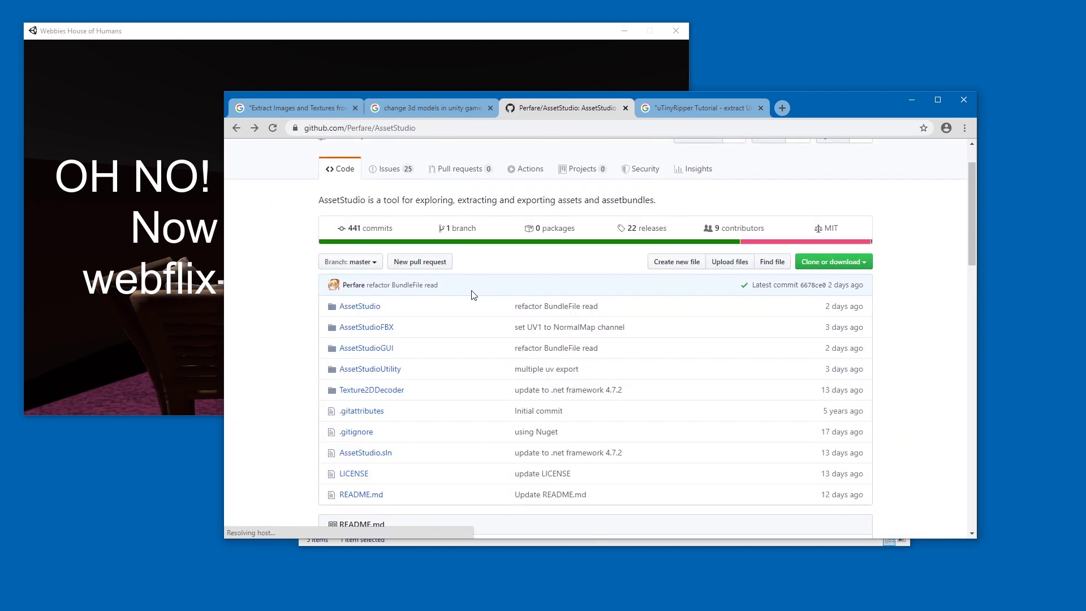
# Review the AssetStudio README and download AssetStudio.x64.v0.14.34.zip from the project's AppVeyor artifacts page.
pyautogui.scroll(-10, 481, 271)
pyautogui.scroll(3, 509, 260)
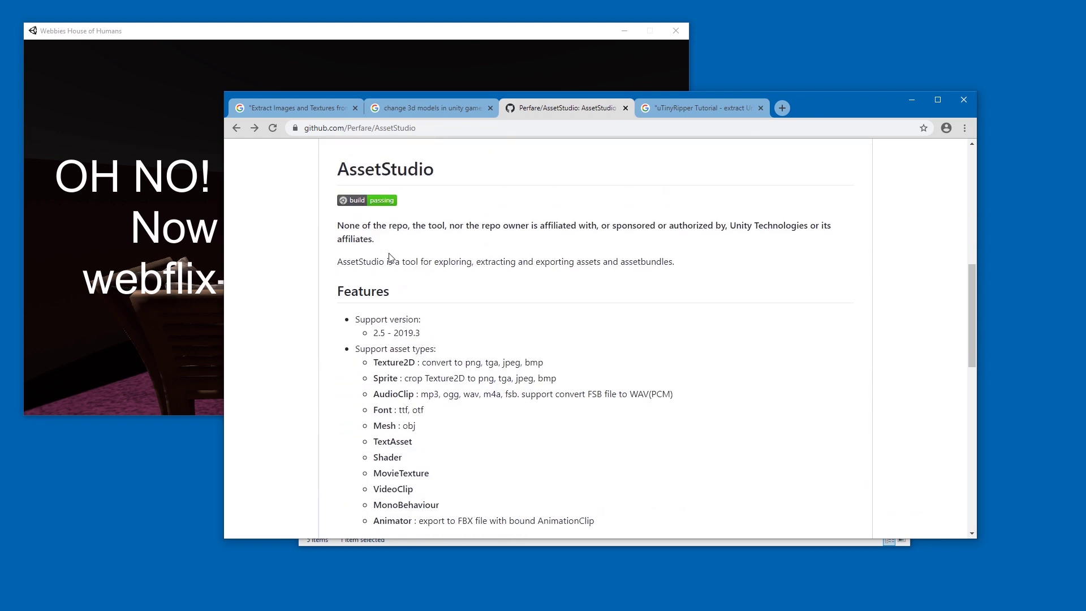
pyautogui.moveTo(448, 226); pyautogui.dragTo(326, 184)
pyautogui.click(454, 217)
pyautogui.scroll(-8, 393, 201)
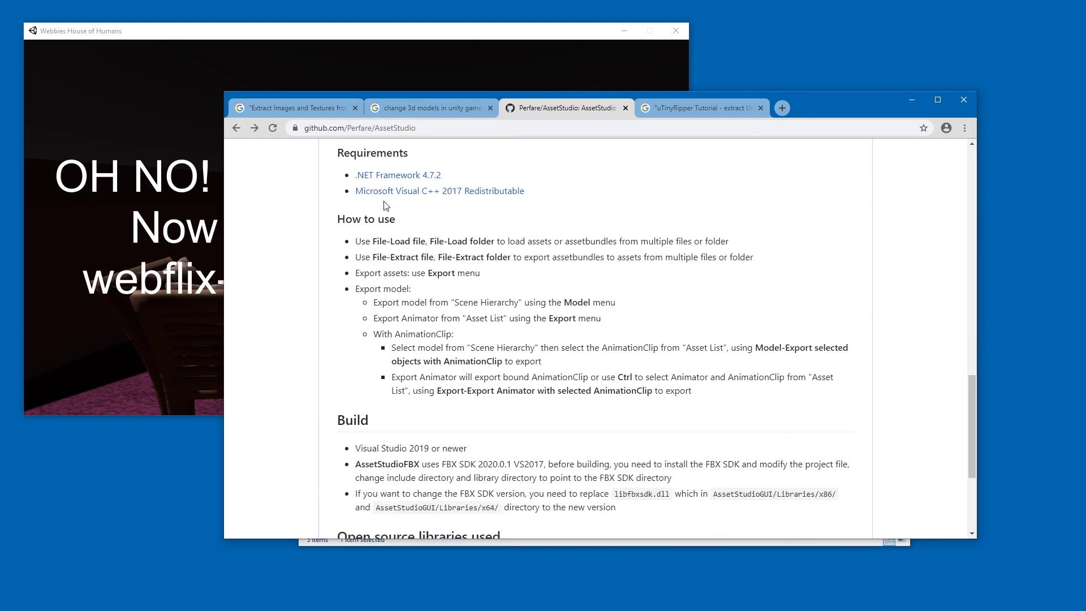
pyautogui.scroll(10, 386, 205)
pyautogui.click(363, 362)
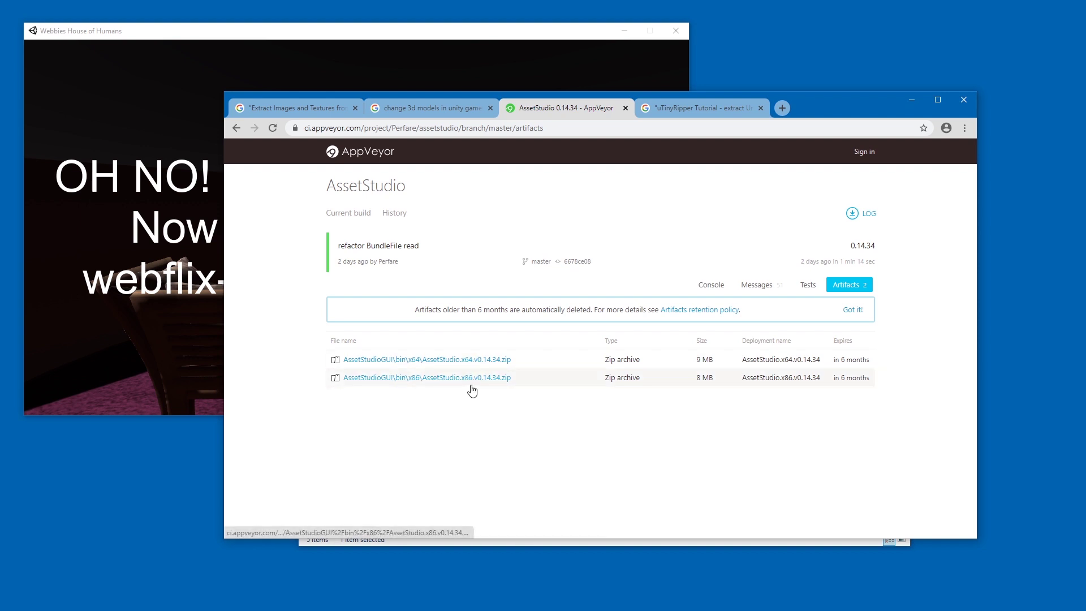
pyautogui.click(465, 367)
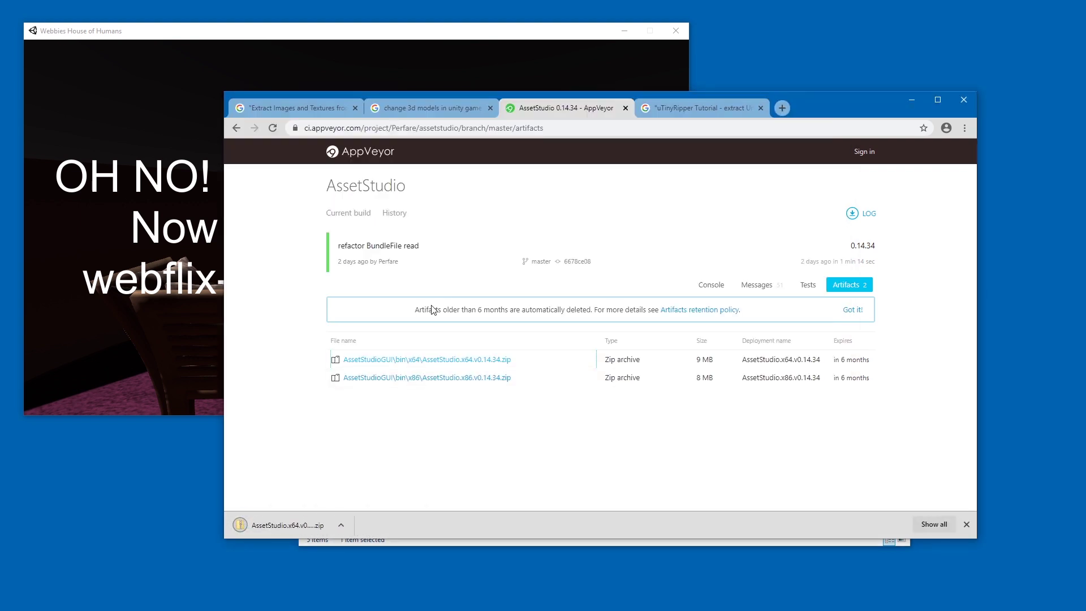
# Extract AssetStudio.x64.v0.14.34.zip in the SUBSCRIBE! folder and move the extracted folder's window aside.
pyautogui.click(562, 540)
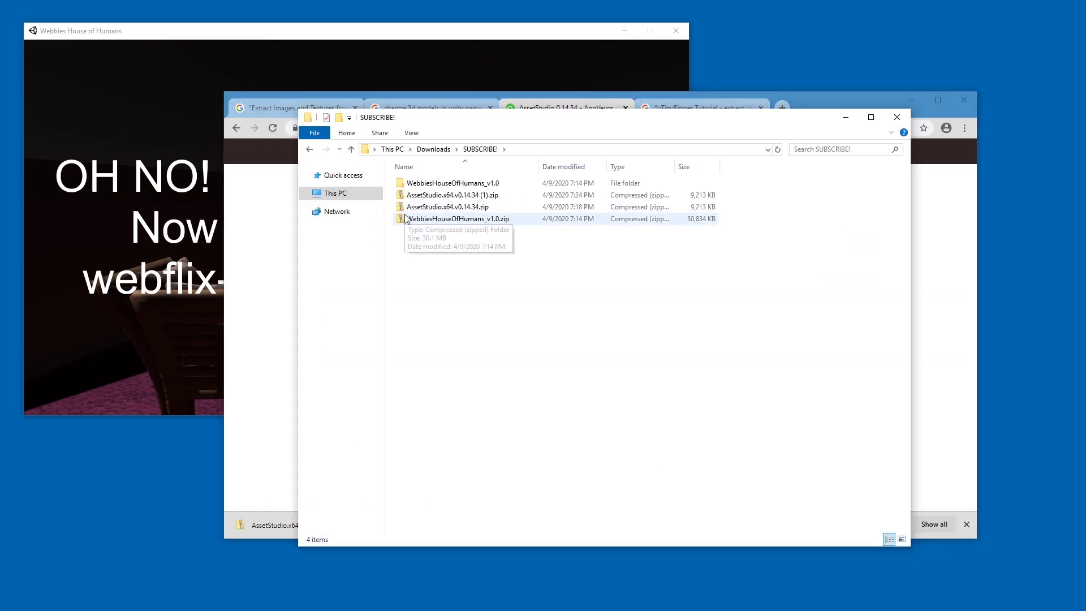
pyautogui.rightClick(443, 211)
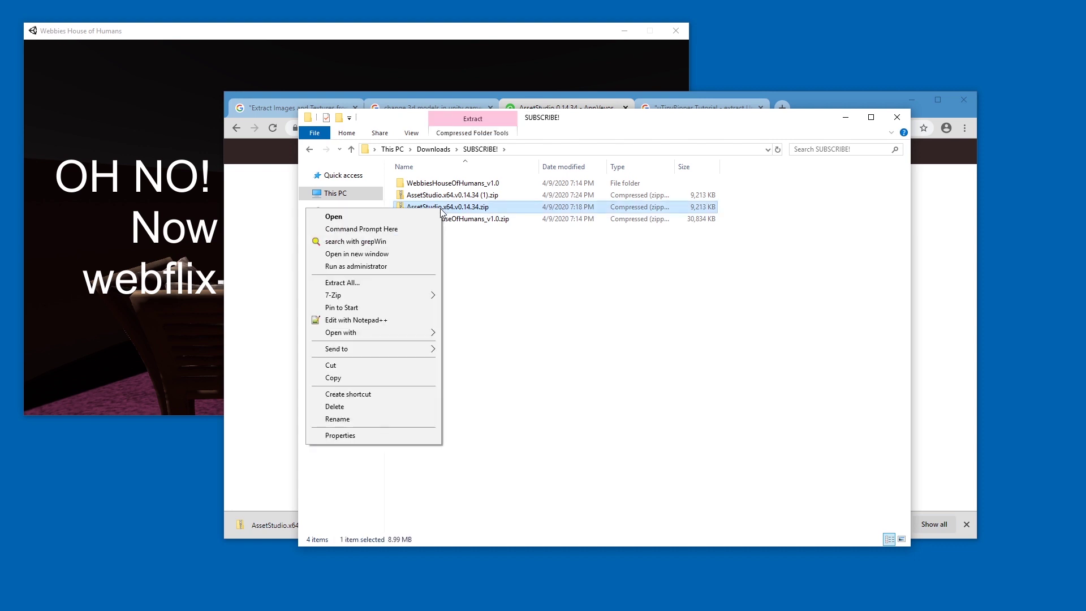
pyautogui.click(372, 286)
pyautogui.click(646, 420)
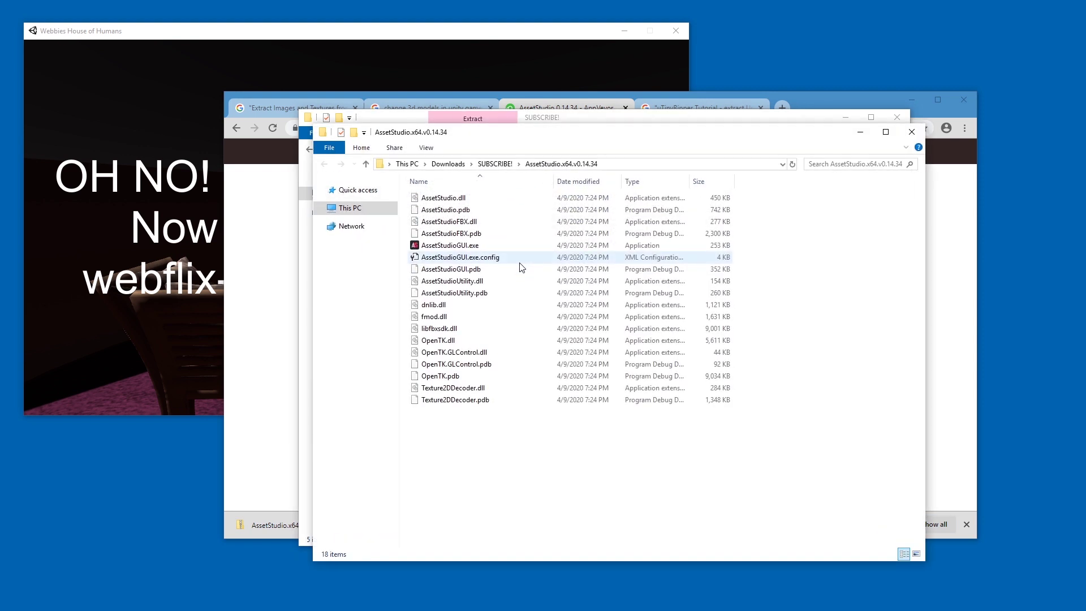
pyautogui.moveTo(553, 137); pyautogui.dragTo(639, 134)
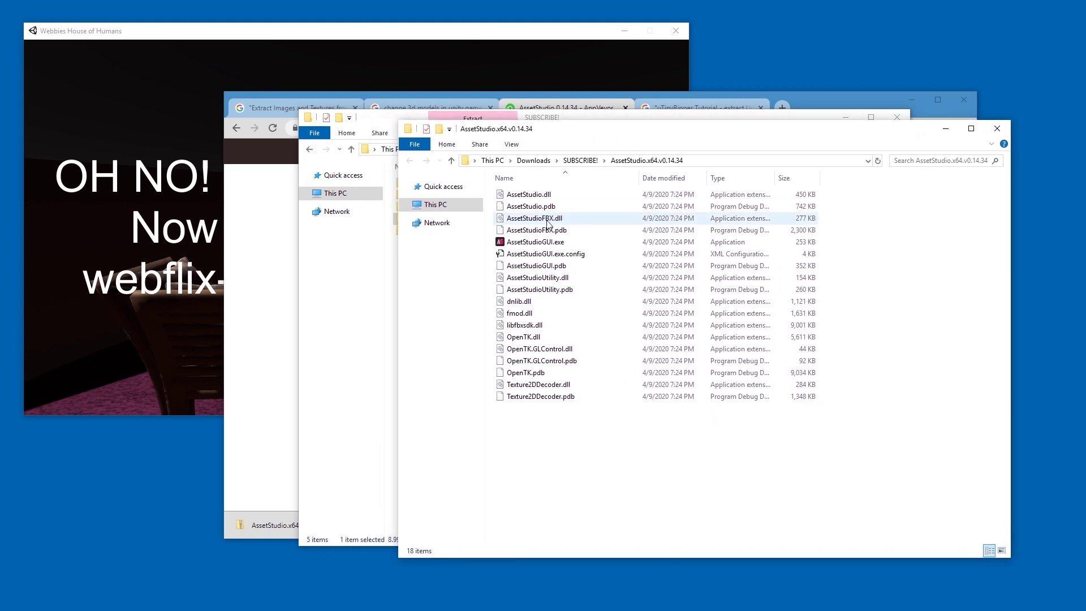
# Turn file name extensions off to compare how AssetStudioGUI.exe is listed, and turn them back on.
pyautogui.moveTo(556, 242); pyautogui.dragTo(464, 404)
pyautogui.click(512, 147)
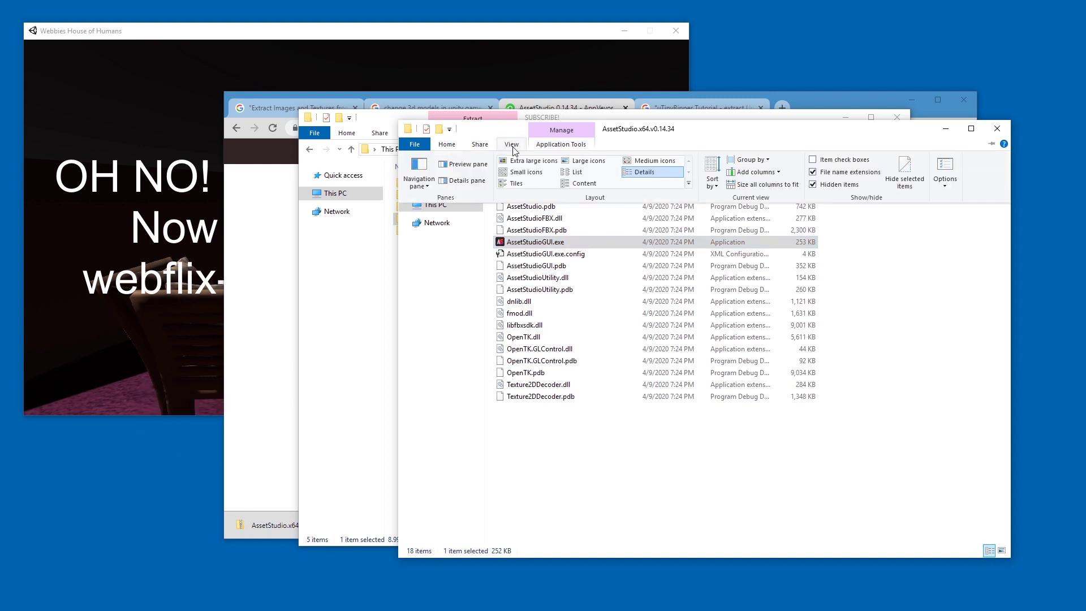
pyautogui.click(845, 172)
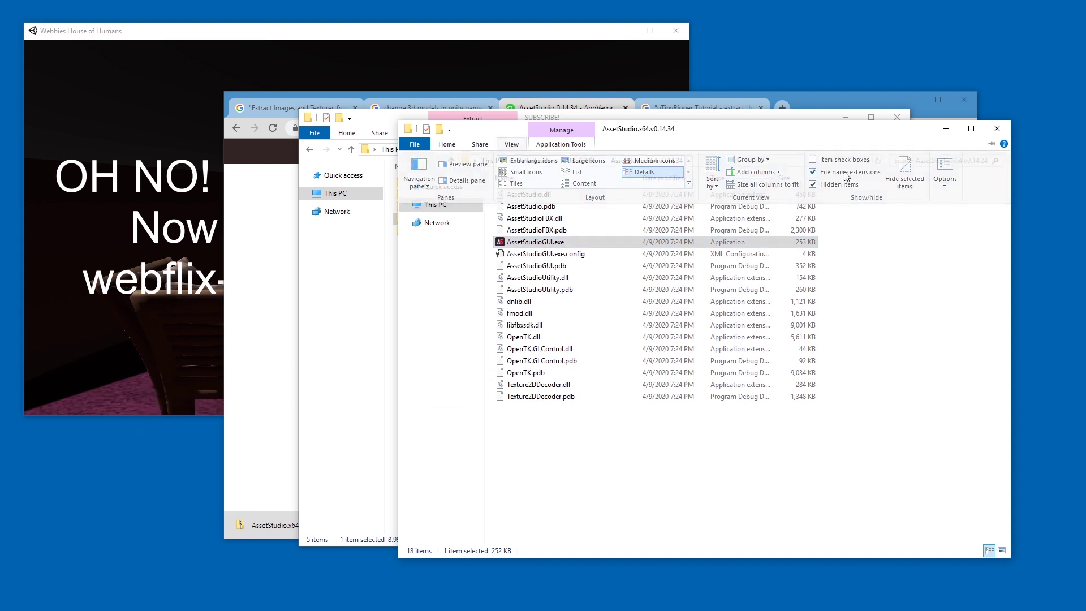
pyautogui.click(840, 265)
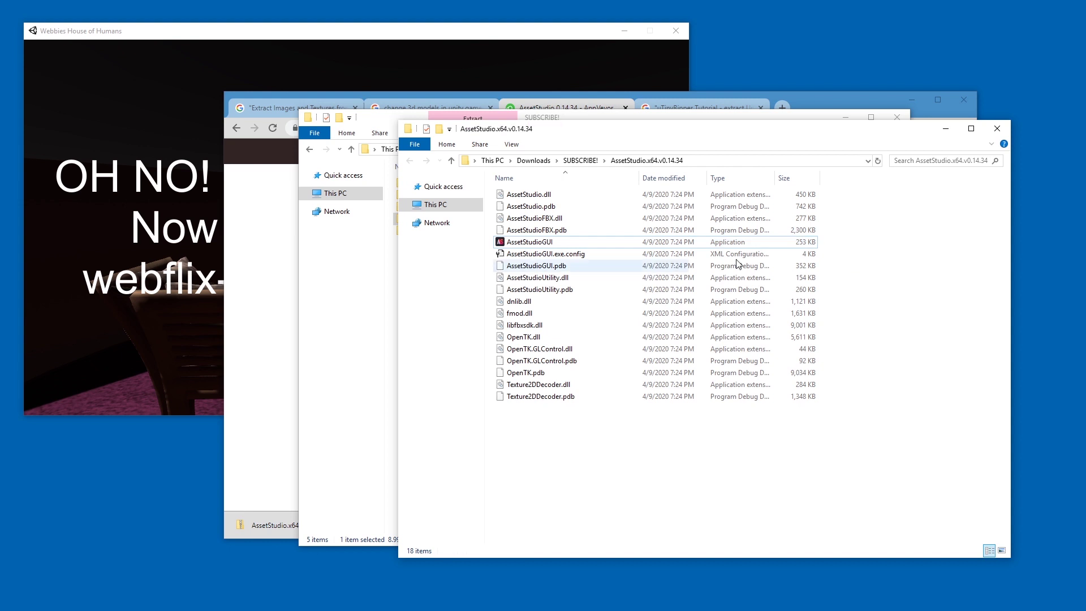
pyautogui.click(571, 244)
pyautogui.click(512, 146)
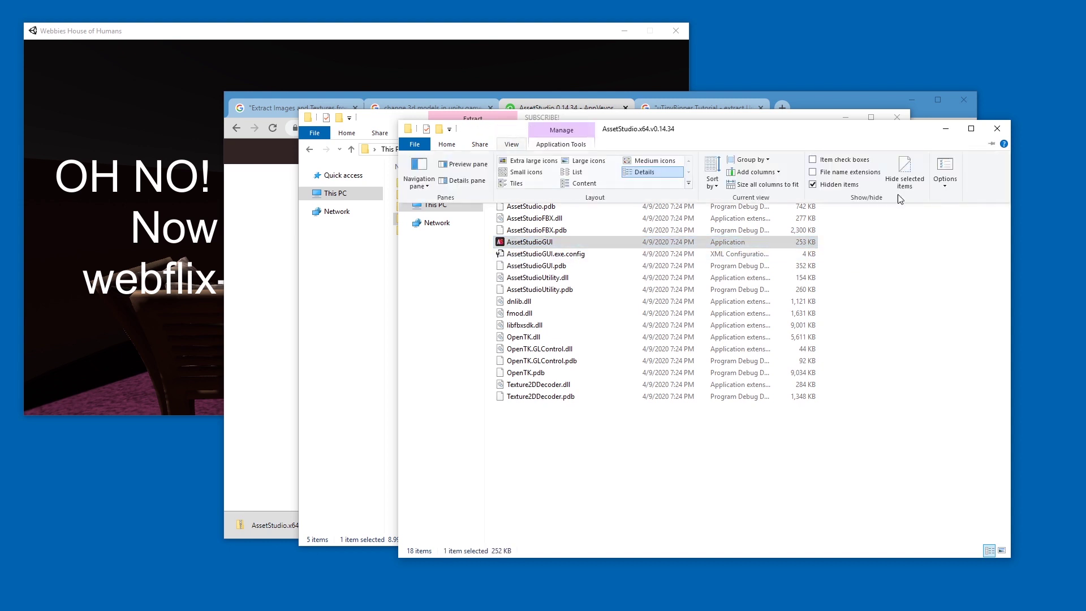
pyautogui.click(851, 175)
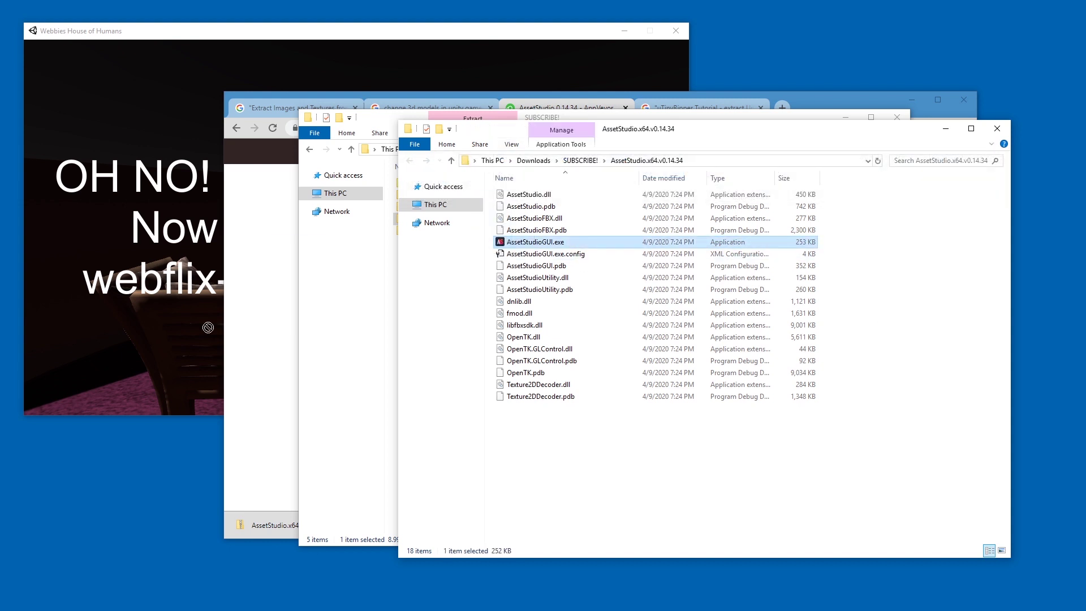
# Create a desktop shortcut to AssetStudioGUI.exe and launch it, allowing it to run despite the SmartScreen block.
pyautogui.moveTo(208, 327); pyautogui.dragTo(181, 442, button='right')
pyautogui.click(215, 483)
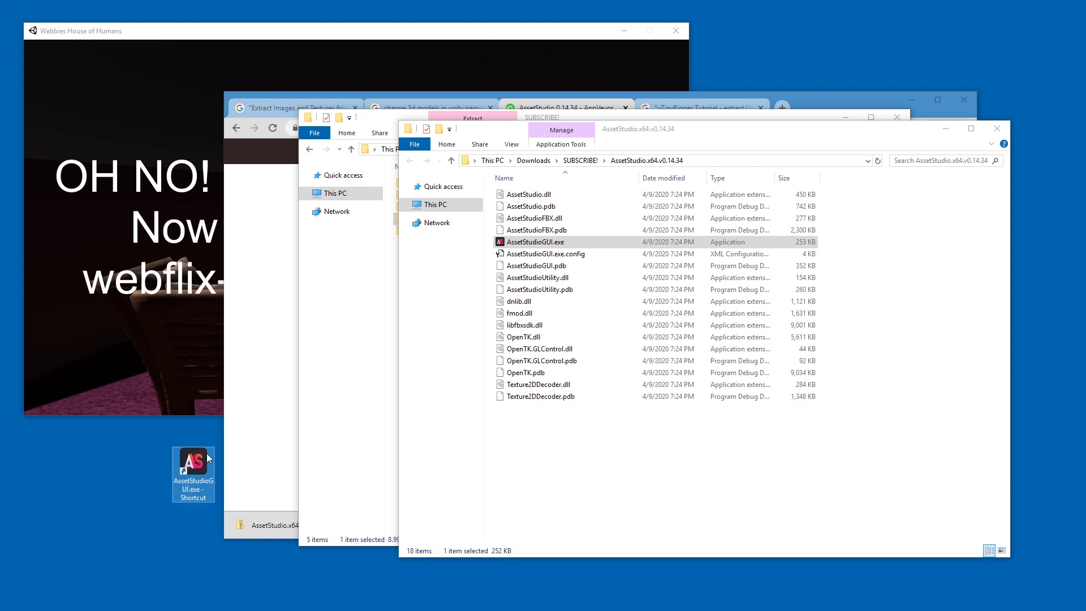
pyautogui.doubleClick(209, 459)
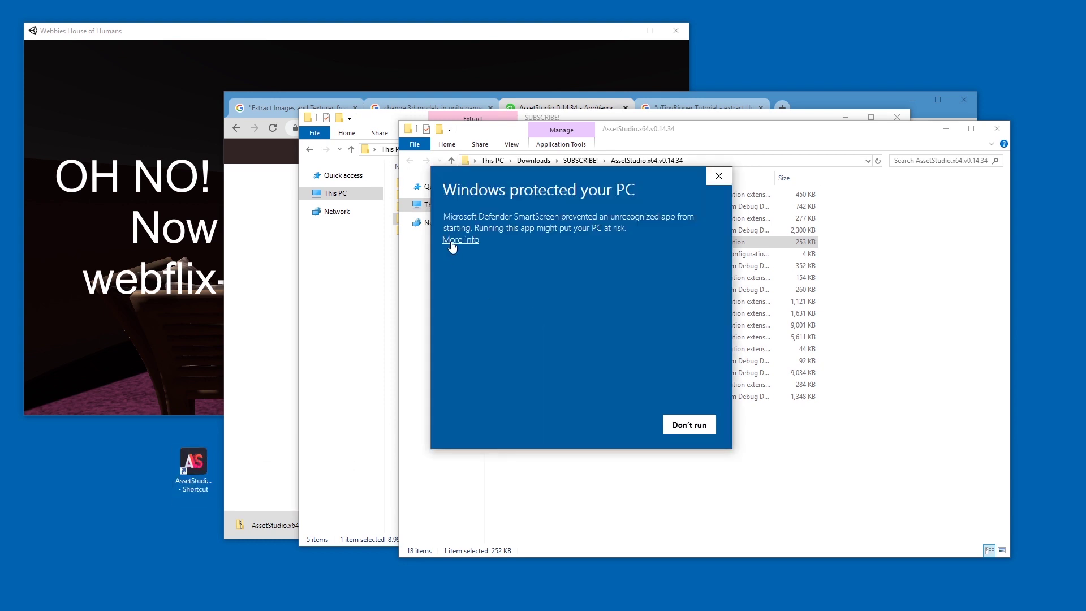
pyautogui.click(459, 240)
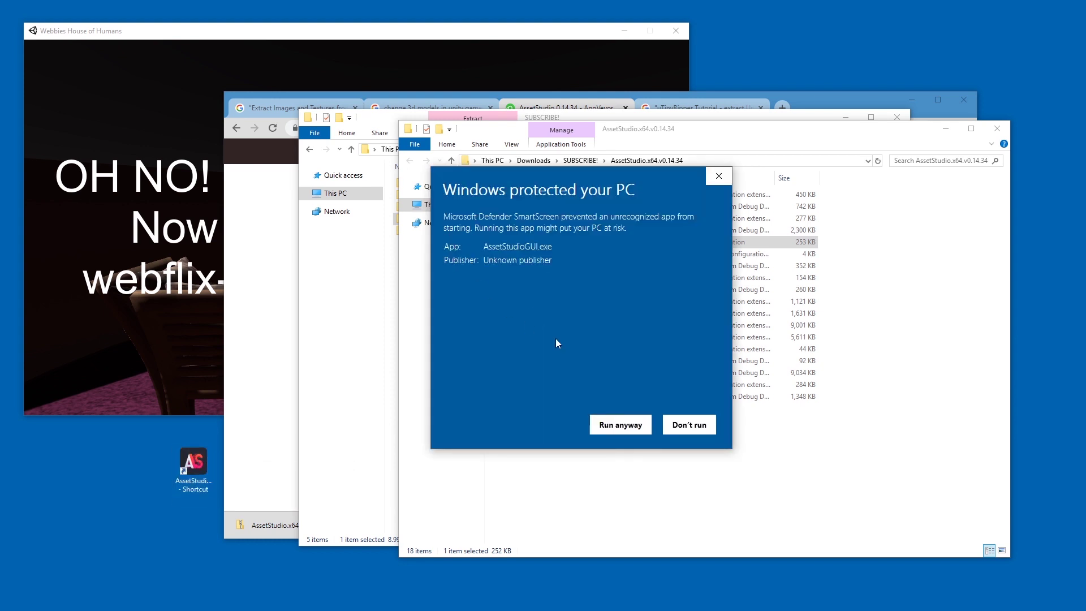
pyautogui.click(620, 424)
# Close the Webbies House of Humans game and bring the SUBSCRIBE! folder window to the front.
pyautogui.click(592, 47)
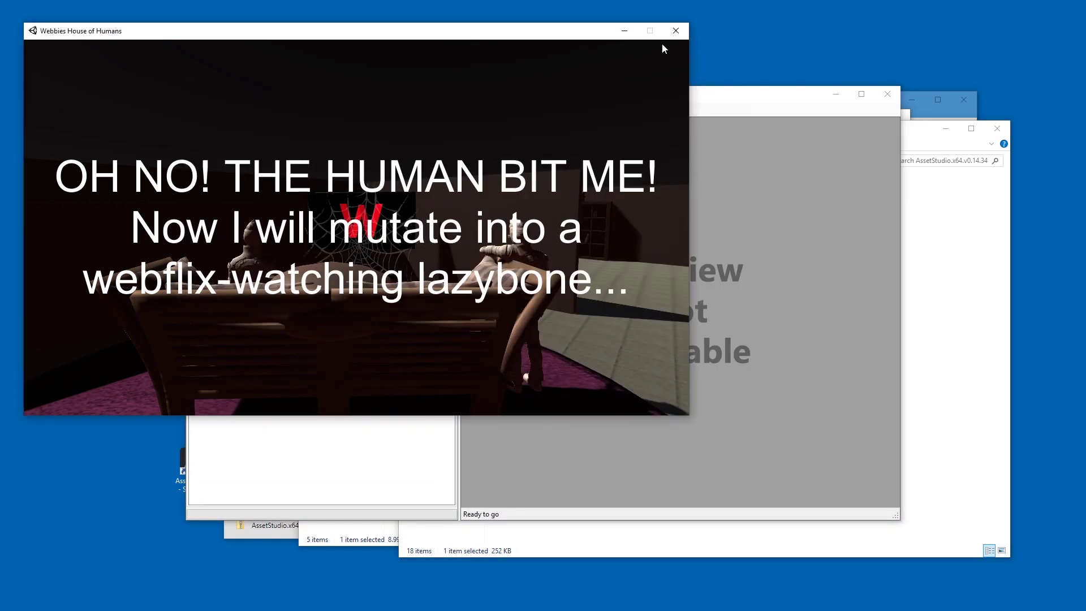
pyautogui.click(674, 30)
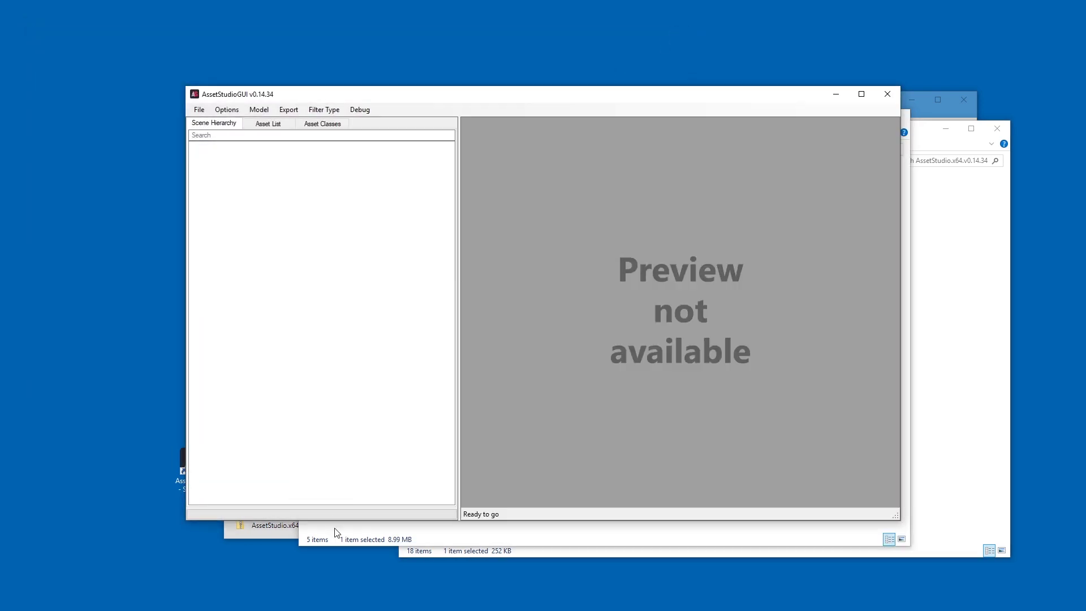
pyautogui.click(349, 534)
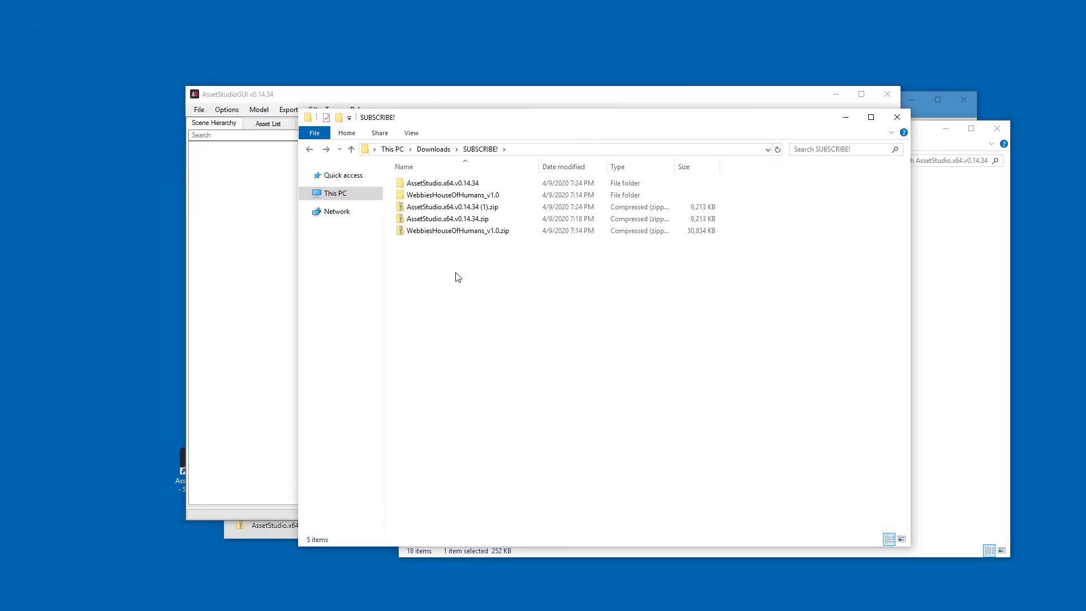
# Open the WebbiesHouseOfHumans_v1.0 game folder and bring the AssetStudioGUI window back to the front.
pyautogui.doubleClick(456, 196)
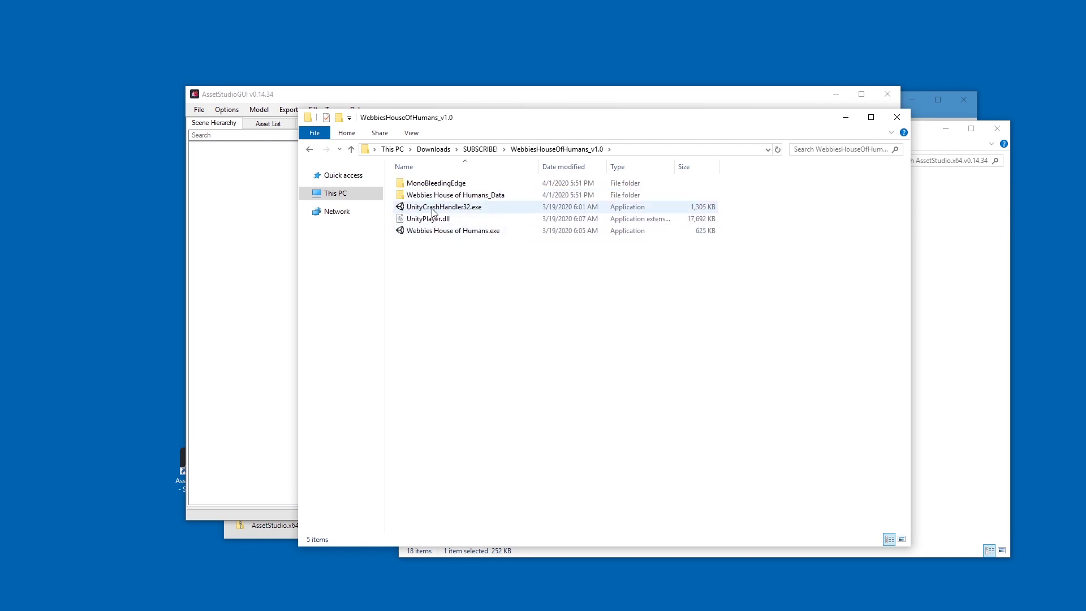
pyautogui.moveTo(431, 236); pyautogui.dragTo(252, 237)
pyautogui.click(254, 241)
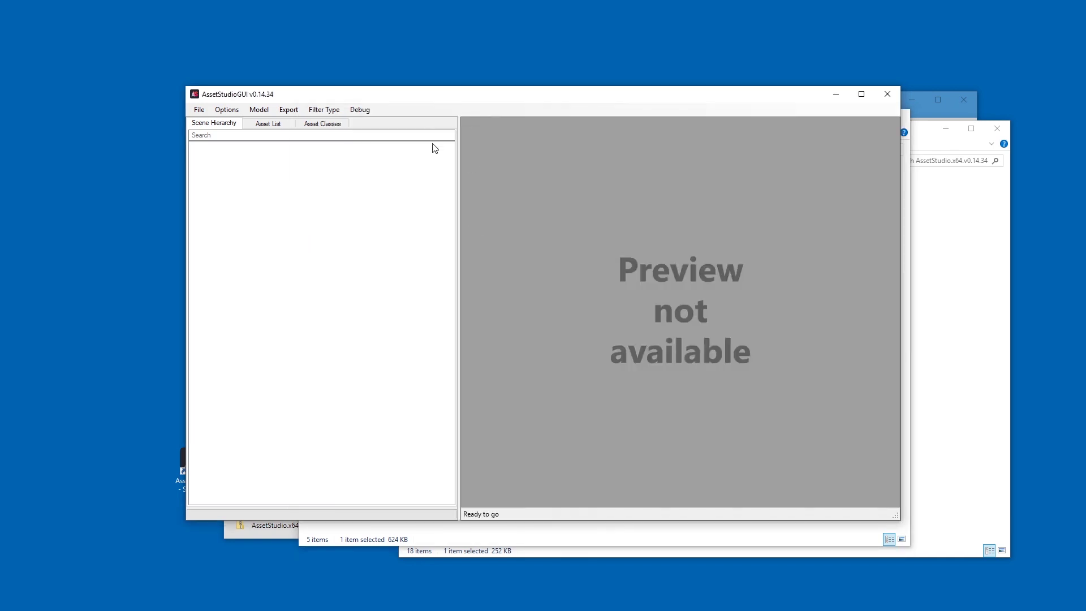
# Load the WebbiesHouseOfHumans_v1.0 folder from the SUBSCRIBE! folder into AssetStudioGUI.
pyautogui.moveTo(504, 93); pyautogui.dragTo(449, 107)
pyautogui.click(142, 119)
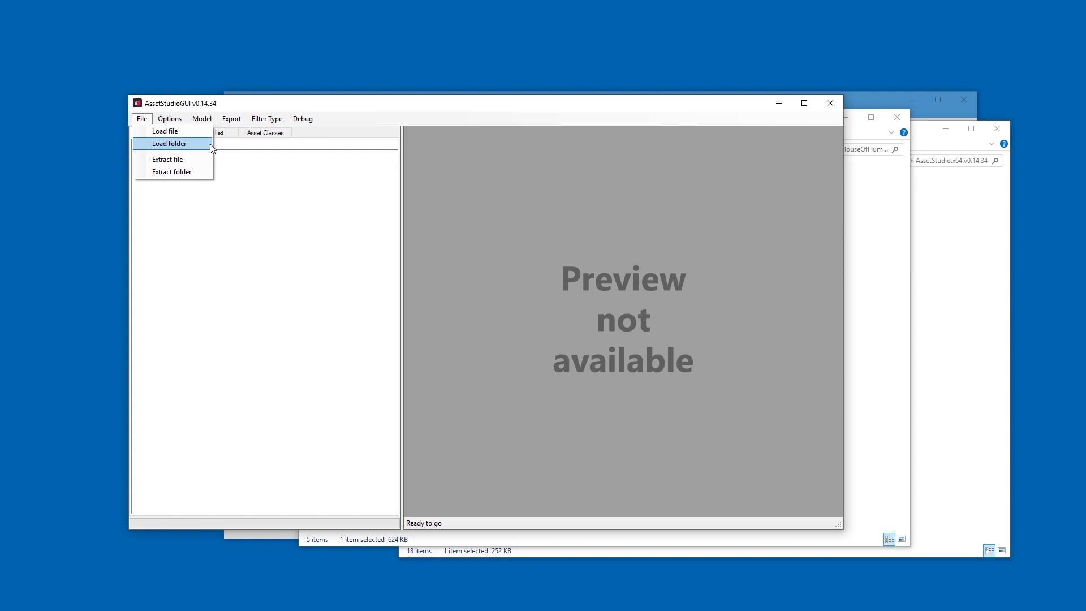
pyautogui.click(181, 145)
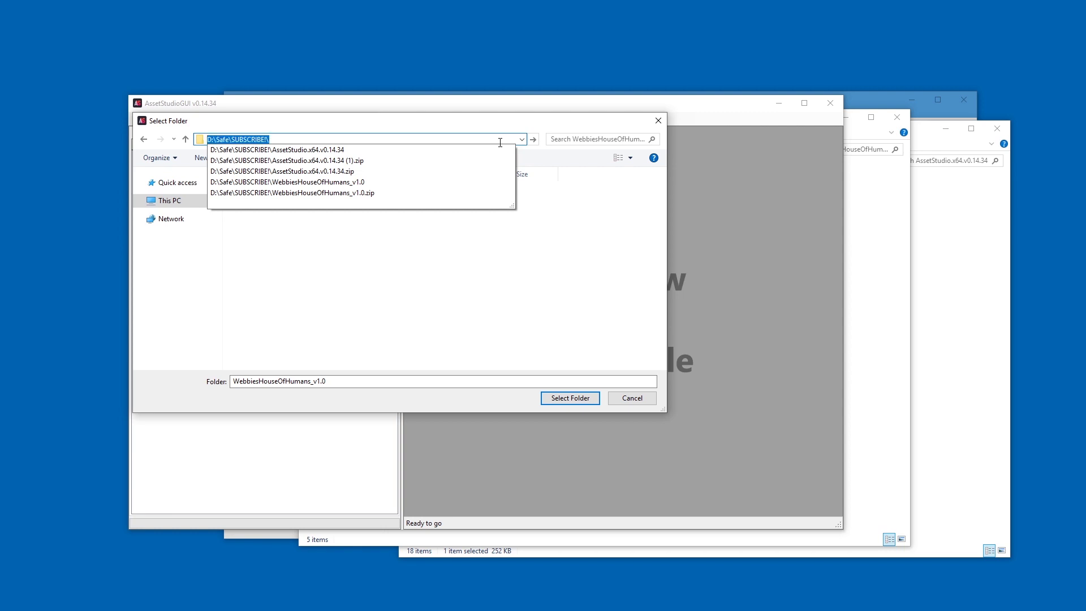
pyautogui.press('Return')
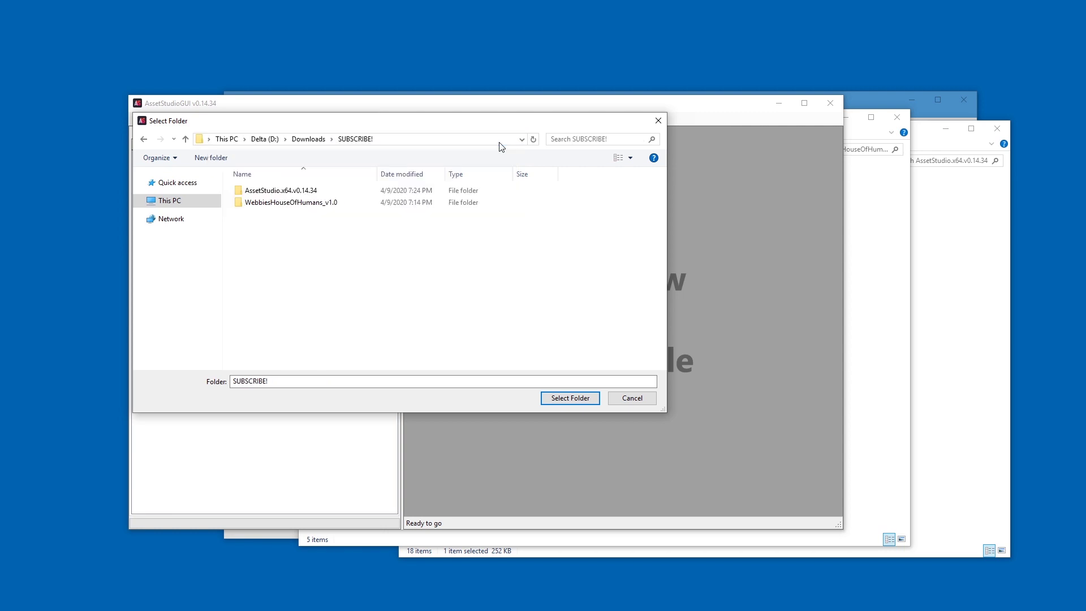
pyautogui.doubleClick(281, 207)
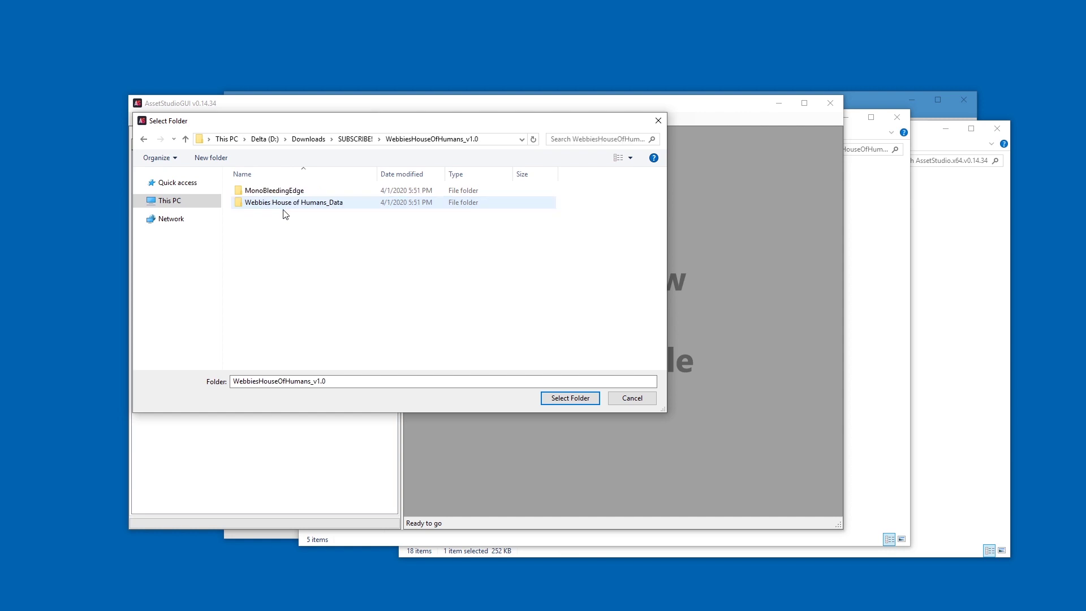
pyautogui.click(560, 400)
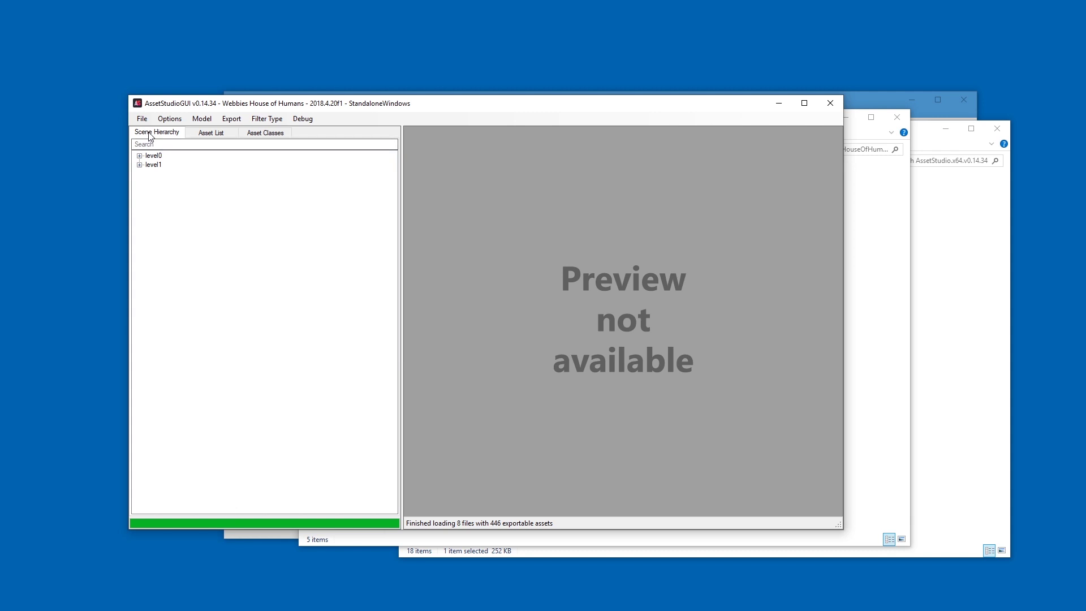
# Examine the loaded game's scene hierarchy including the contents of level0, its asset list and its asset classes.
pyautogui.click(211, 133)
pyautogui.click(163, 134)
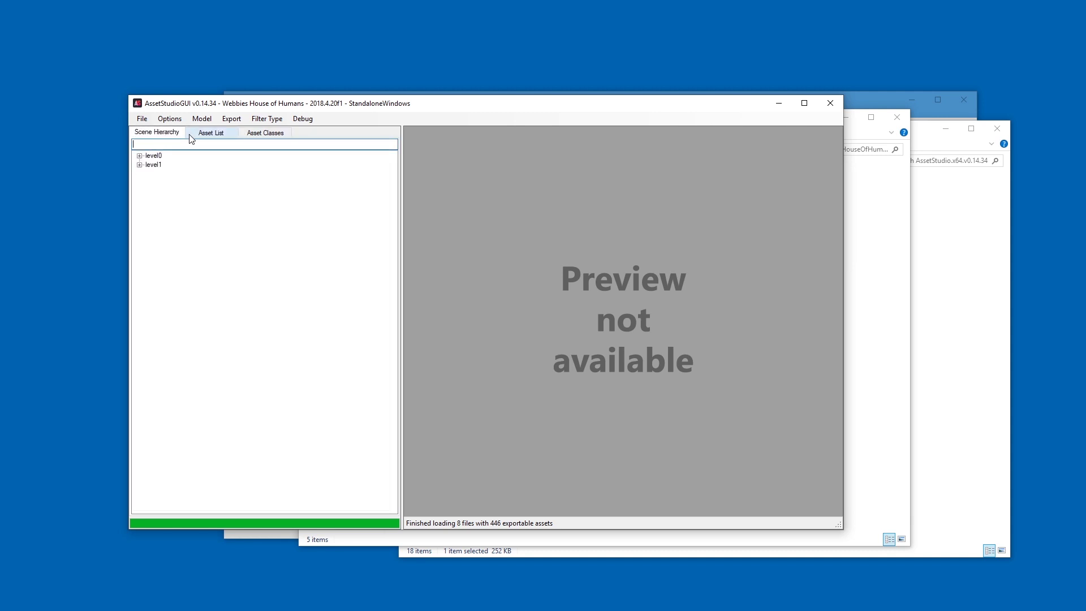
pyautogui.click(141, 156)
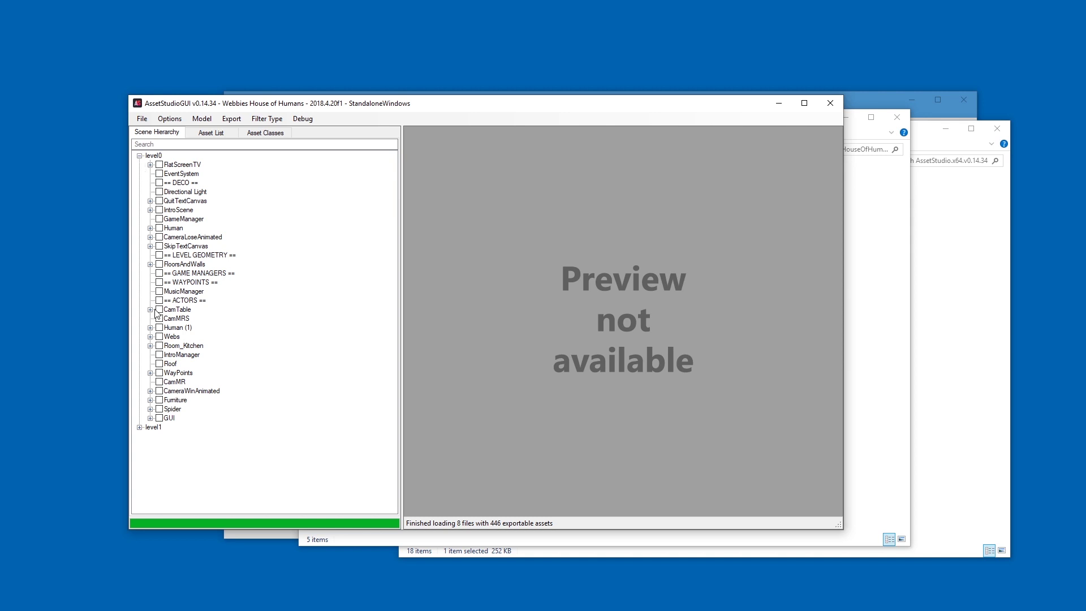
pyautogui.click(139, 156)
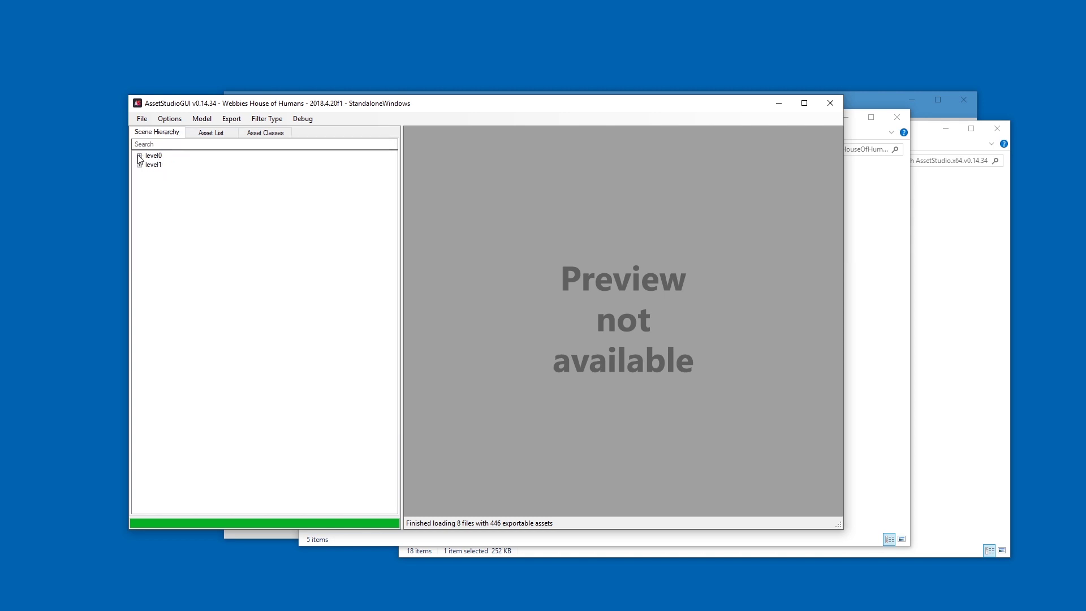
pyautogui.click(209, 134)
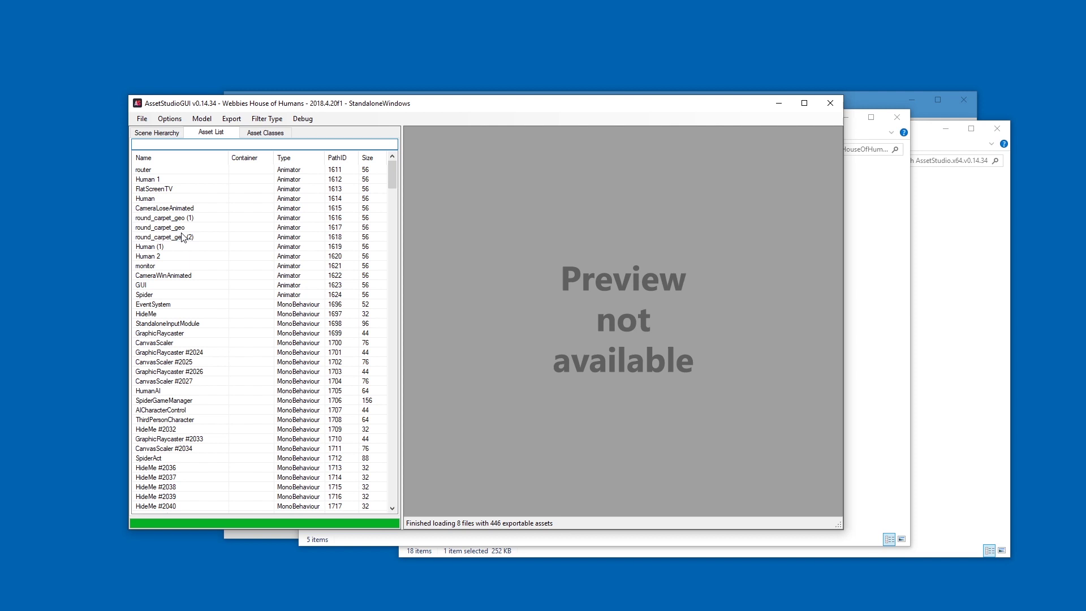
pyautogui.click(279, 135)
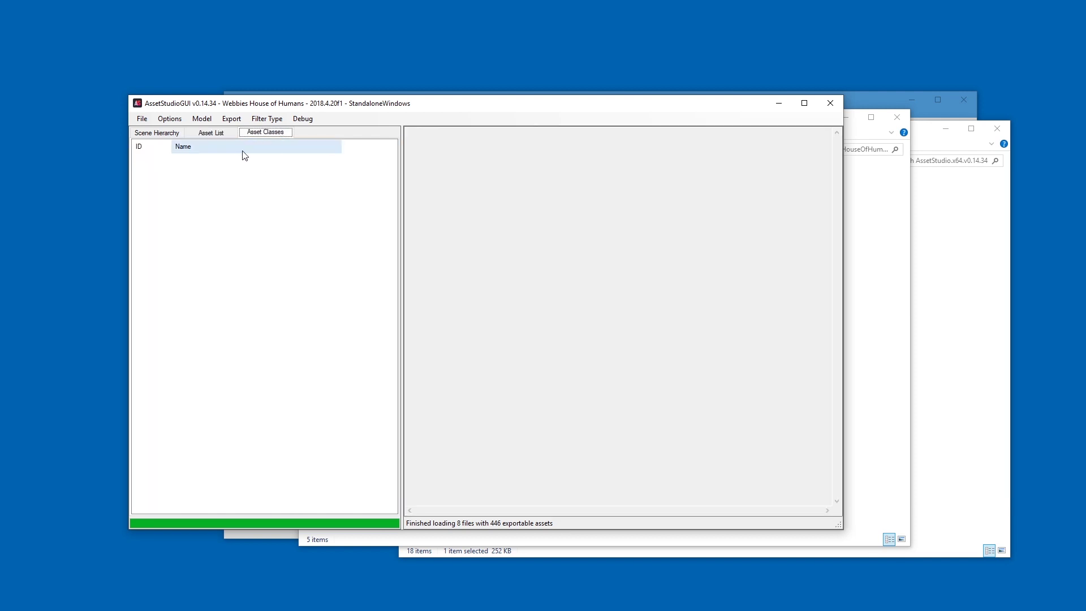
# Return to the asset list and sort the assets by type.
pyautogui.click(206, 132)
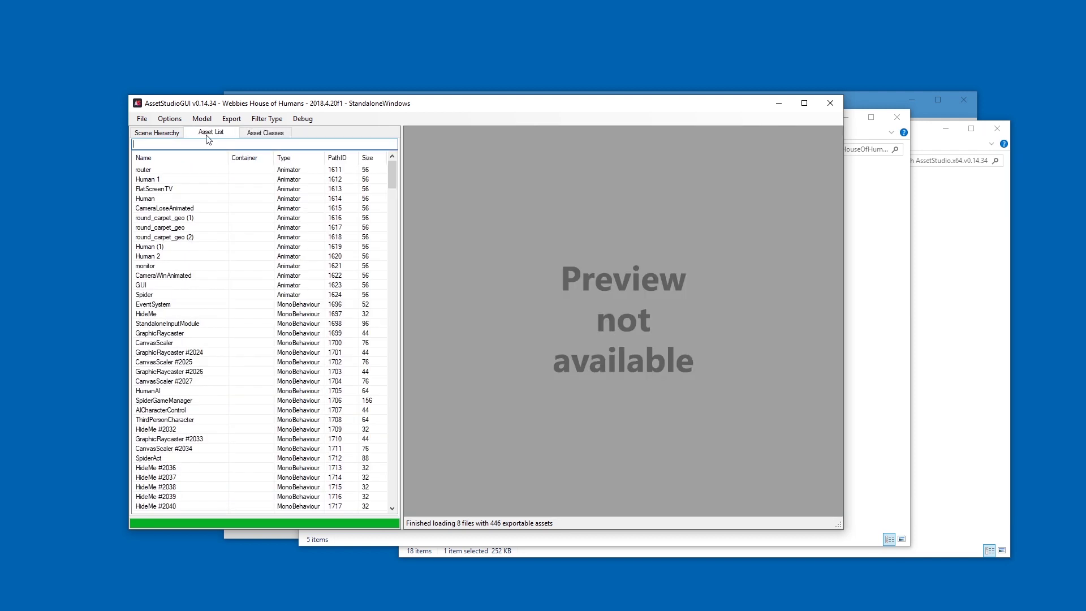
pyautogui.click(308, 198)
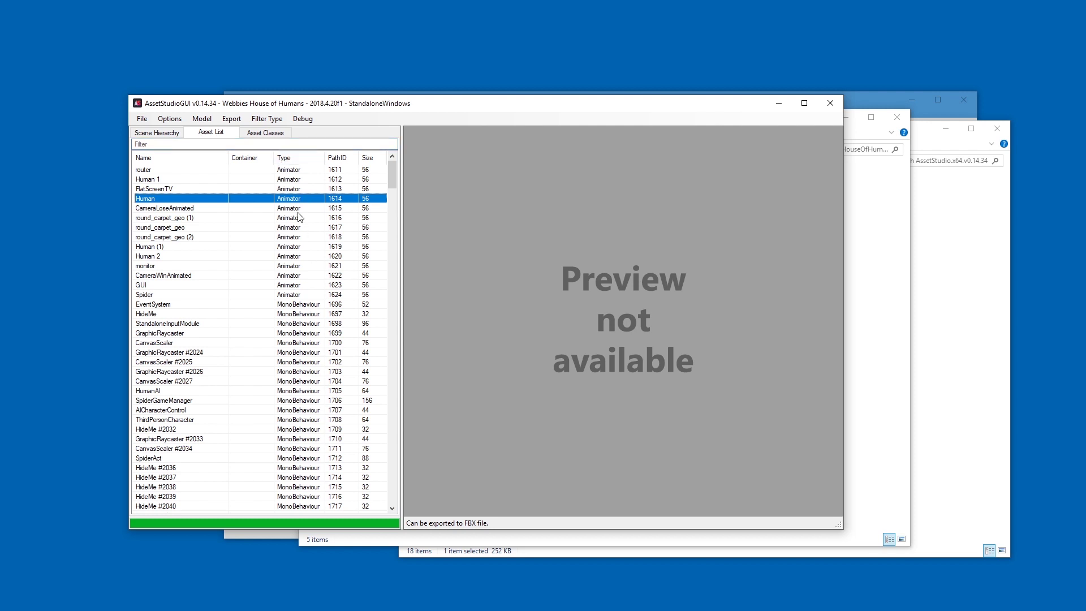
pyautogui.click(299, 160)
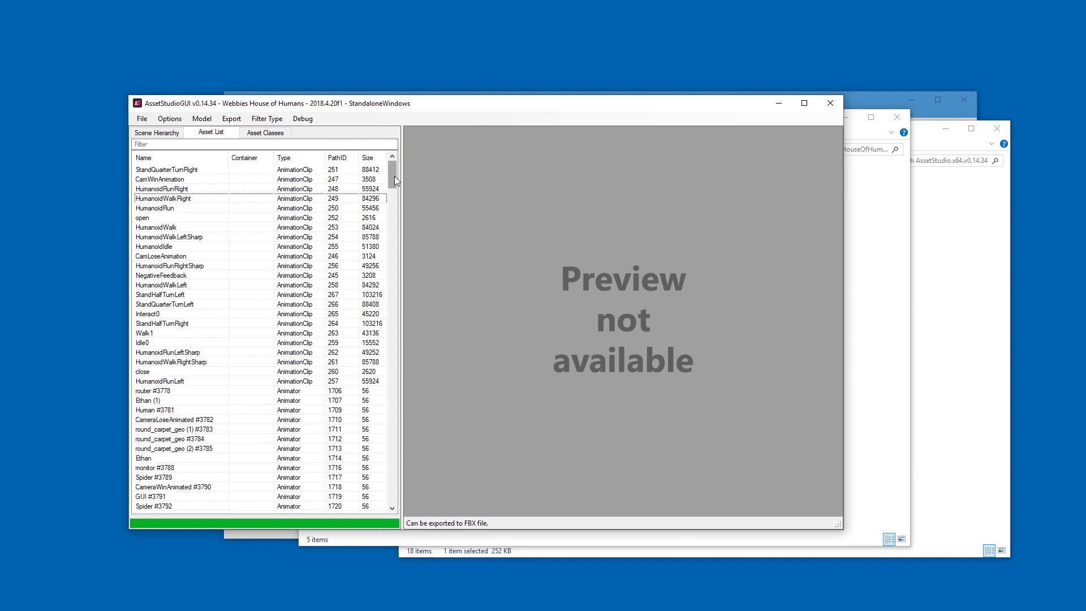
# Find the AudioClip assets and play the win and human2-giveup clips.
pyautogui.moveTo(394, 180); pyautogui.dragTo(393, 222)
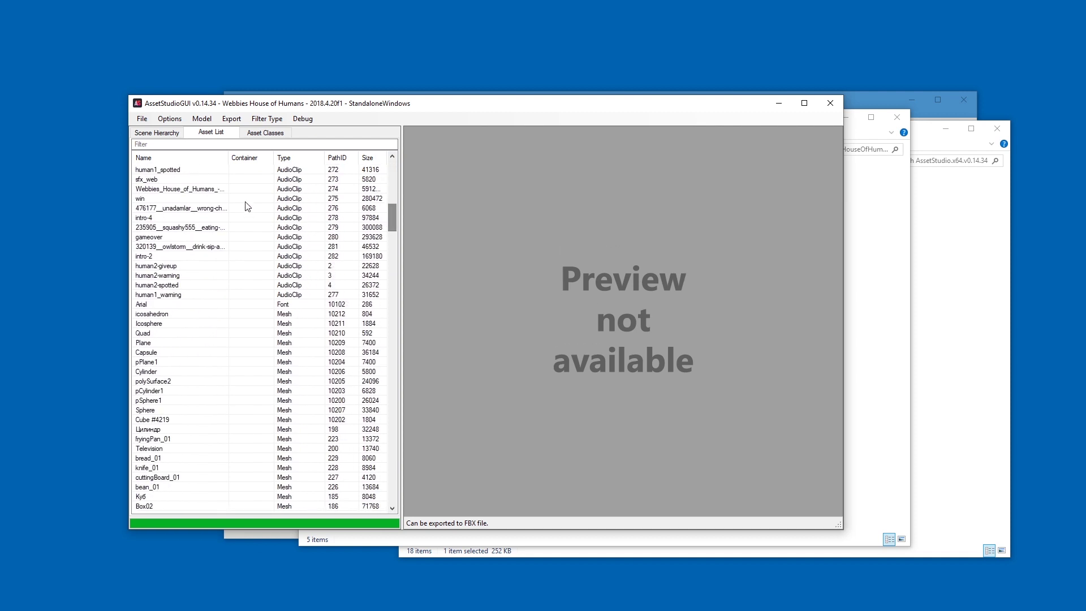
pyautogui.click(246, 199)
pyautogui.click(552, 318)
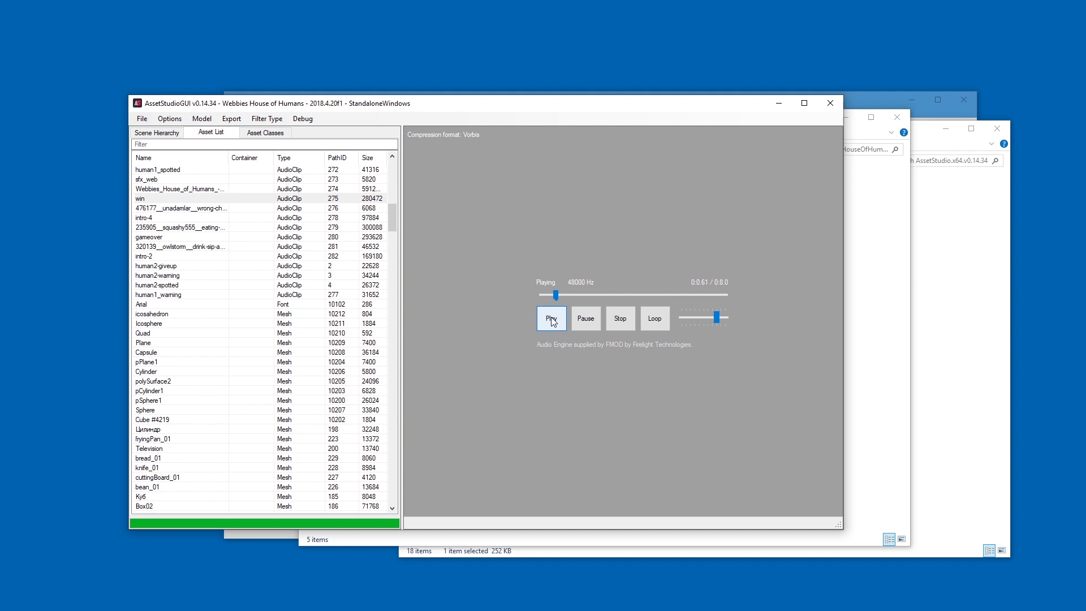
pyautogui.click(237, 265)
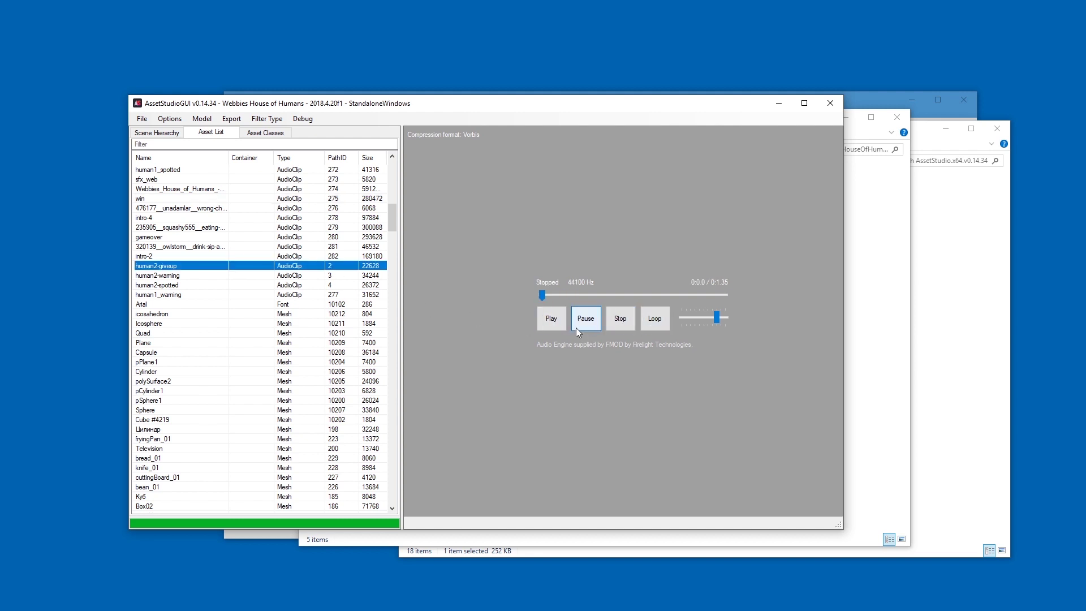
pyautogui.click(554, 323)
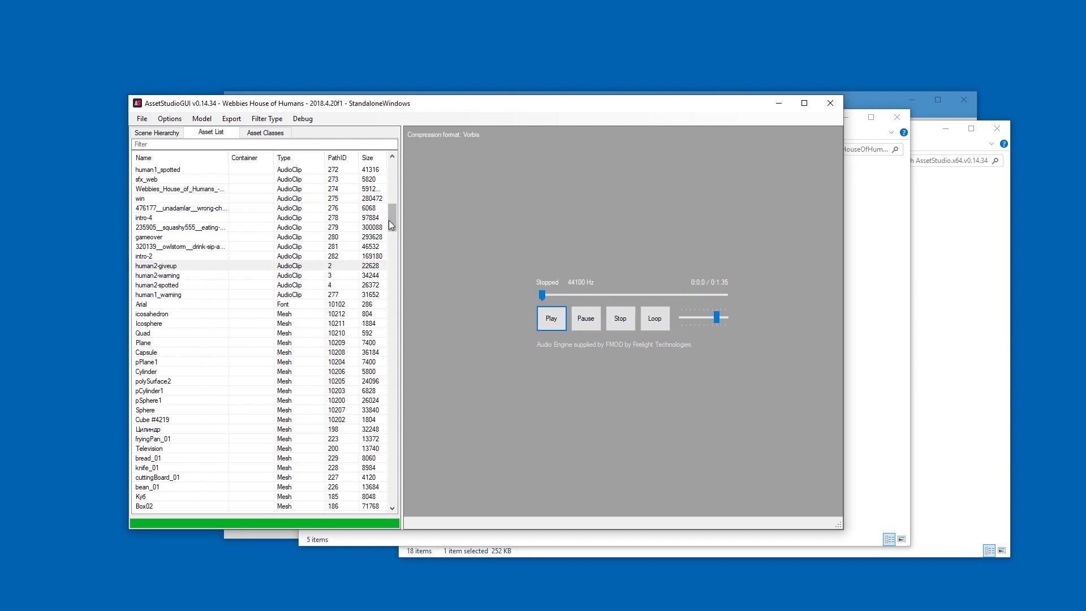
# Preview the Arial font and the meshes from icosahedron through Television, and inspect fryingPan_01 by rotating it.
pyautogui.click(283, 304)
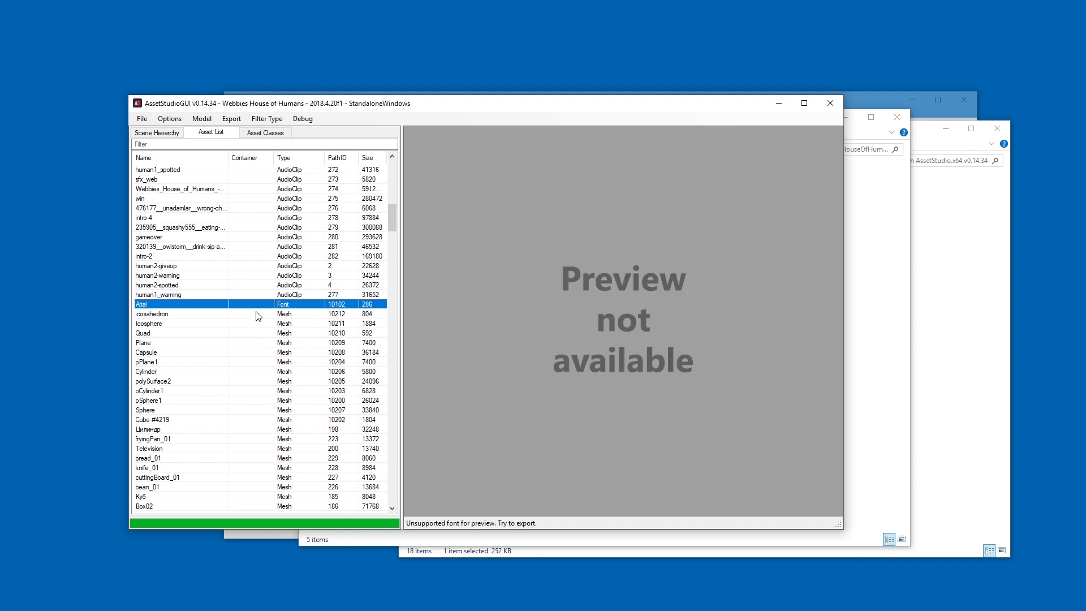
pyautogui.click(258, 314)
pyautogui.click(160, 333)
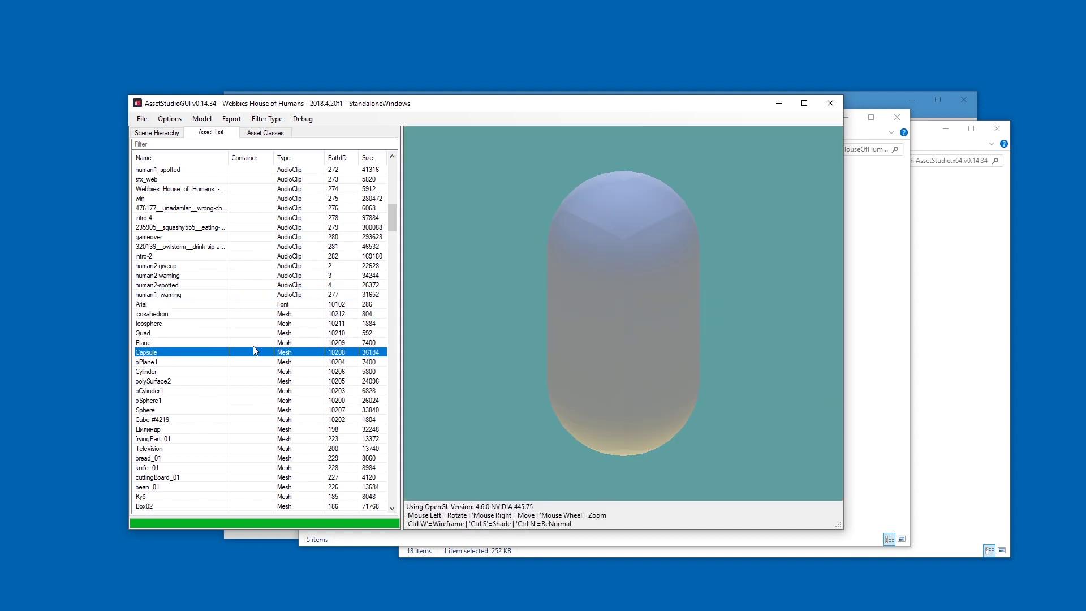
pyautogui.press('Down')
pyautogui.press('Down')
pyautogui.press('Down')
pyautogui.press('Down')
pyautogui.press('Down')
pyautogui.press('Down')
pyautogui.press('Down')
pyautogui.press('Down')
pyautogui.press('Down')
pyautogui.press('Down')
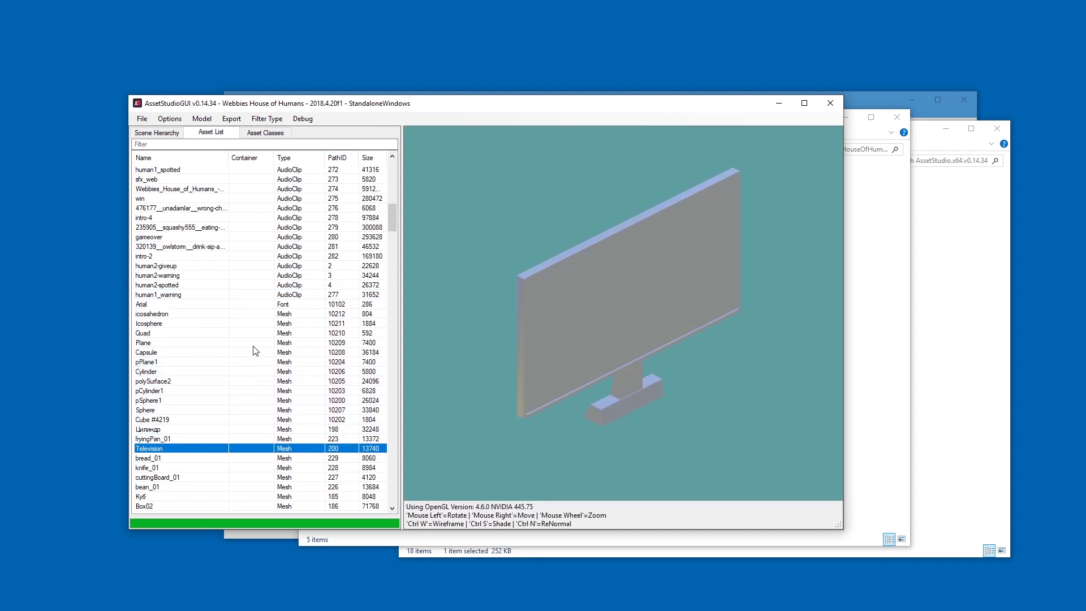
pyautogui.press('Down')
pyautogui.press('Up')
pyautogui.press('Up')
pyautogui.moveTo(633, 309)
pyautogui.mouseDown()
pyautogui.moveTo(745, 314)
pyautogui.moveTo(608, 310)
pyautogui.moveTo(711, 300)
pyautogui.moveTo(507, 302)
pyautogui.moveTo(620, 310)
pyautogui.moveTo(589, 278)
pyautogui.moveTo(634, 297)
pyautogui.mouseUp()
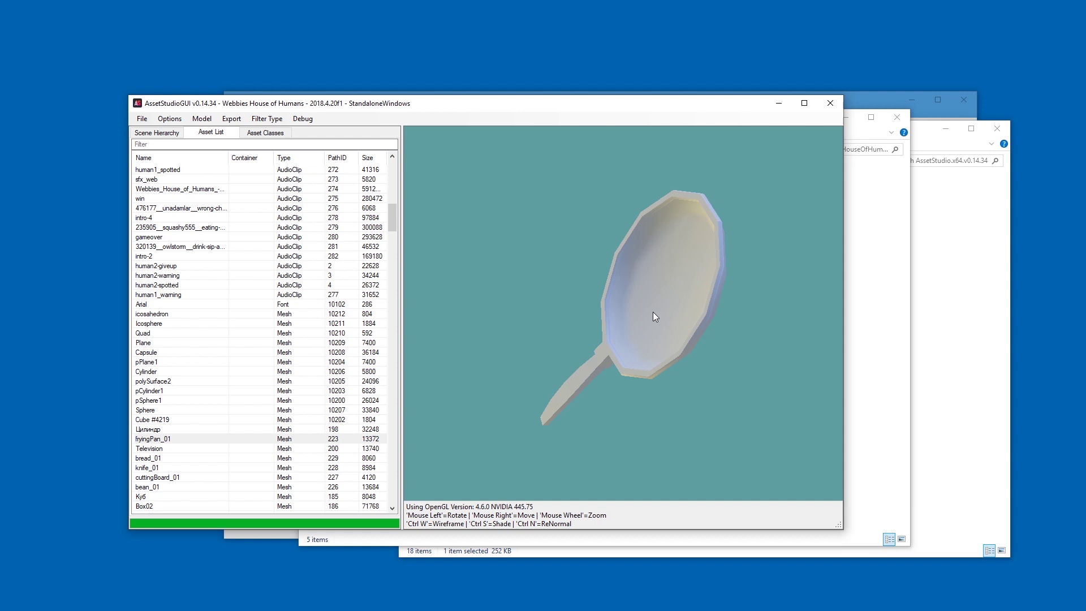
pyautogui.scroll(-5, 634, 302)
pyautogui.scroll(5, 632, 298)
# Preview the meshes from knife_01 onwards and rotate the Body mesh to inspect it.
pyautogui.click(264, 468)
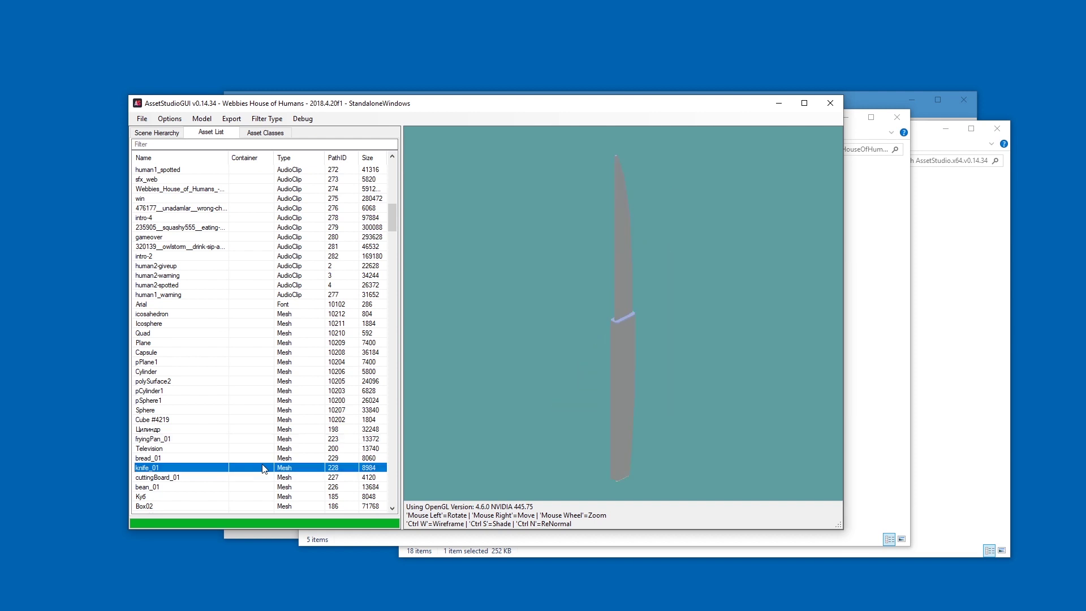
pyautogui.press('Down')
pyautogui.press('Down')
pyautogui.press('Down')
pyautogui.press('Down')
pyautogui.press('Down')
pyautogui.press('Down')
pyautogui.press('Down')
pyautogui.press('Down')
pyautogui.press('Down')
pyautogui.press('Down')
pyautogui.press('Down')
pyautogui.press('Down')
pyautogui.press('Down')
pyautogui.press('Down')
pyautogui.press('Down')
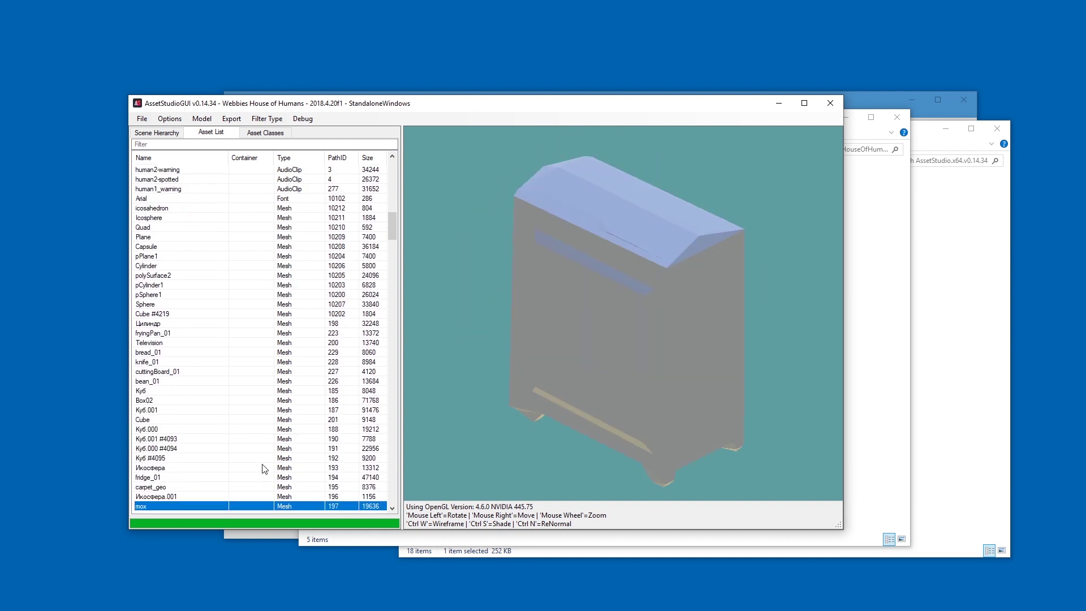
pyautogui.press('Down')
pyautogui.press('Down')
pyautogui.press('Down')
pyautogui.press('Up')
pyautogui.press('Up')
pyautogui.moveTo(655, 362); pyautogui.dragTo(624, 397)
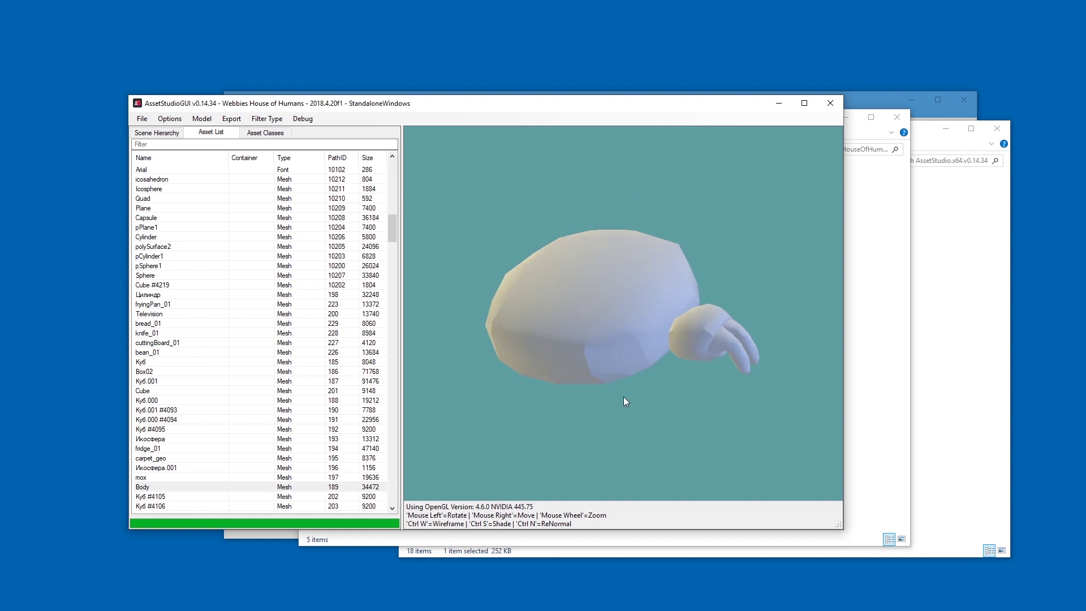
# Preview the meshes following Body, including basket_01, and rotate the EthanBody mesh to inspect it.
pyautogui.press('Down')
pyautogui.press('Down')
pyautogui.press('Down')
pyautogui.press('Down')
pyautogui.press('Down')
pyautogui.press('Down')
pyautogui.press('Down')
pyautogui.press('Down')
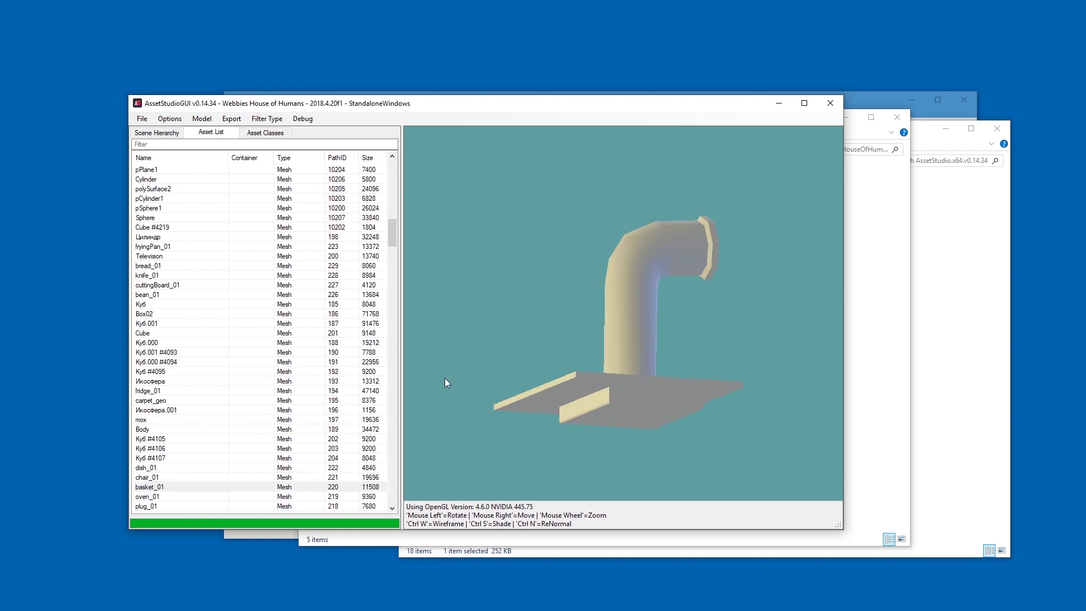
pyautogui.click(258, 487)
pyautogui.press('Down')
pyautogui.press('Down')
pyautogui.press('Down')
pyautogui.moveTo(653, 453); pyautogui.dragTo(637, 296)
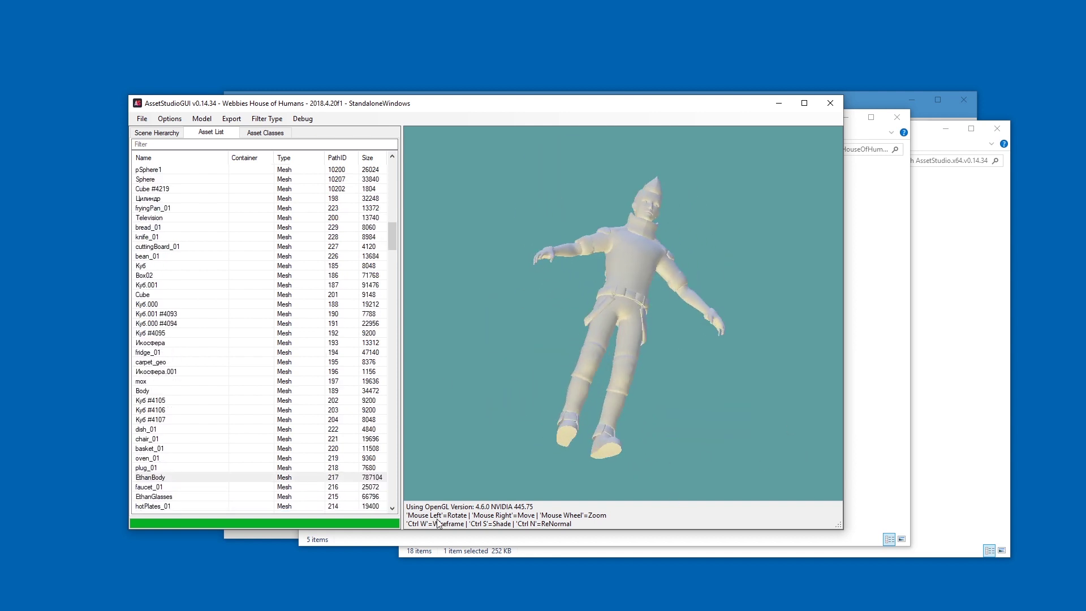
# Preview the EthanGlasses mesh and rotate it to see the front of the glasses.
pyautogui.press('Down')
pyautogui.press('Down')
pyautogui.press('Down')
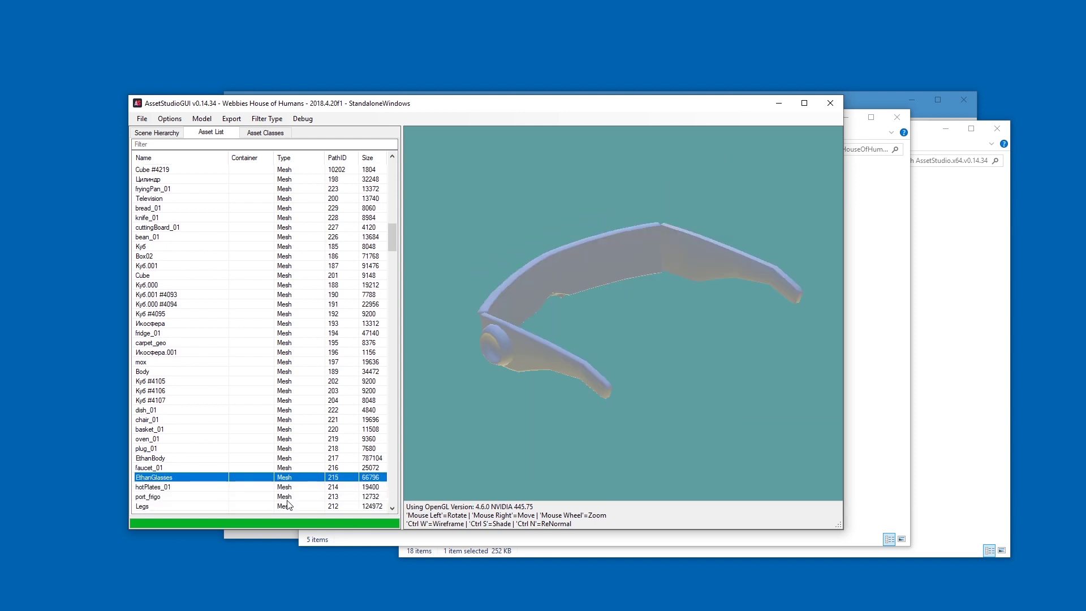
pyautogui.press('Up')
pyautogui.moveTo(600, 418); pyautogui.dragTo(605, 351)
# Export the EthanGlasses mesh into the WebbiesHouseOfHumans_v1.0 folder.
pyautogui.rightClick(191, 477)
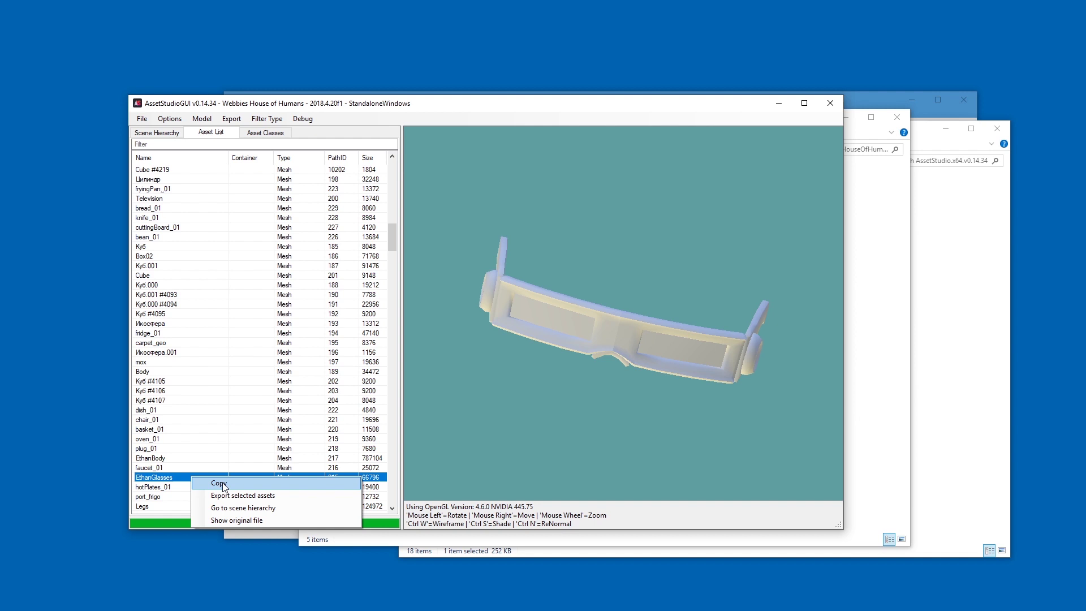
pyautogui.click(301, 498)
pyautogui.click(570, 398)
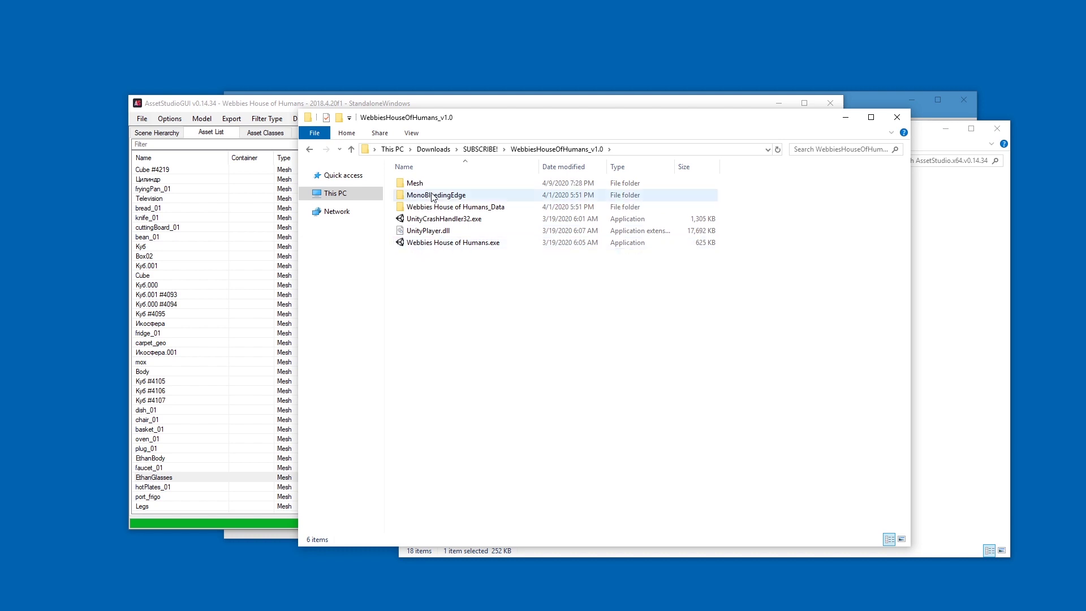
# Open the exported Mesh folder and copy its full folder path.
pyautogui.doubleClick(426, 185)
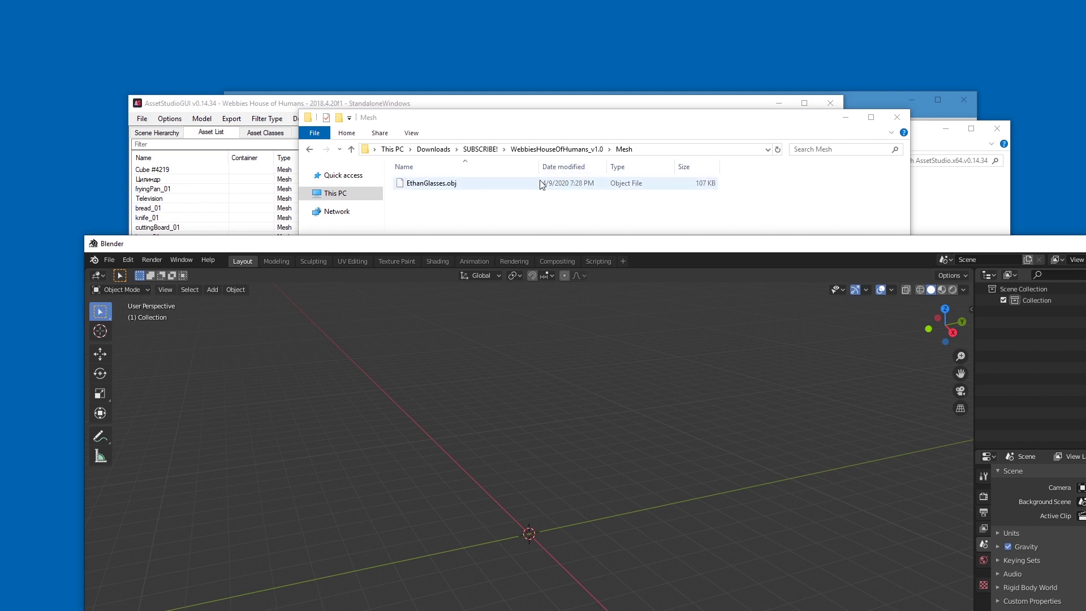
pyautogui.click(665, 150)
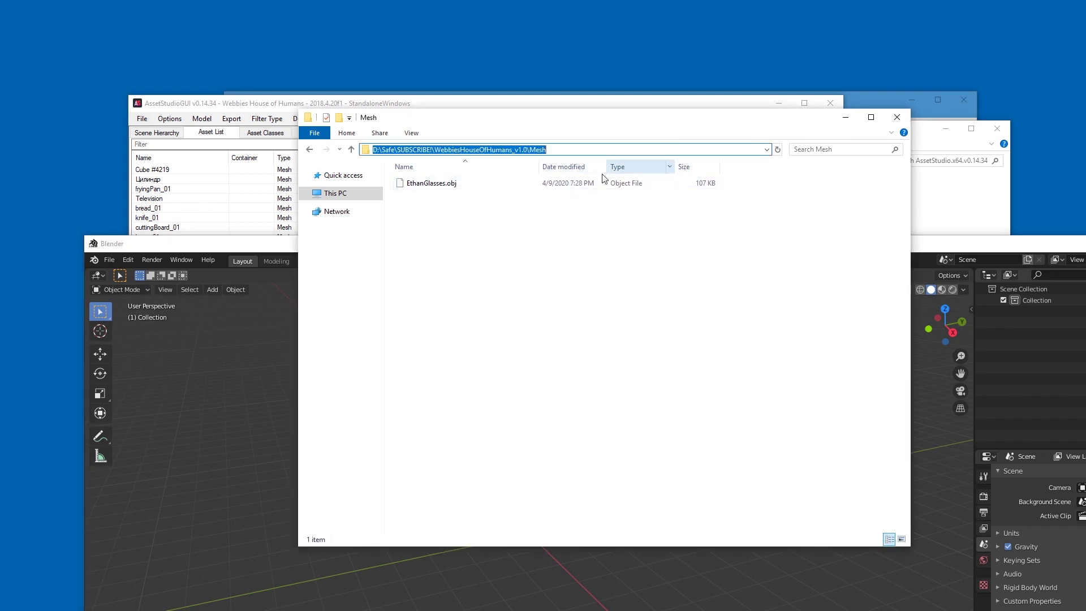
# Switch to Blender and import EthanGlasses.obj as a Wavefront file from the copied WebbiesHouseOfHumans_v1.0\Mesh folder path.
pyautogui.click(231, 244)
pyautogui.moveTo(230, 244); pyautogui.dragTo(222, 19)
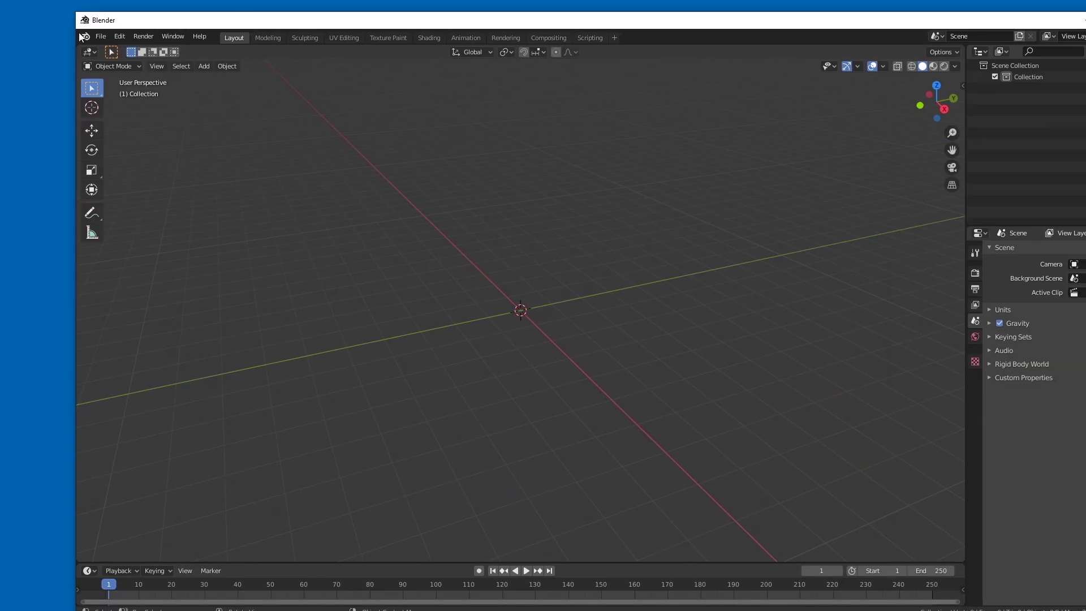
pyautogui.click(108, 37)
pyautogui.moveTo(161, 189)
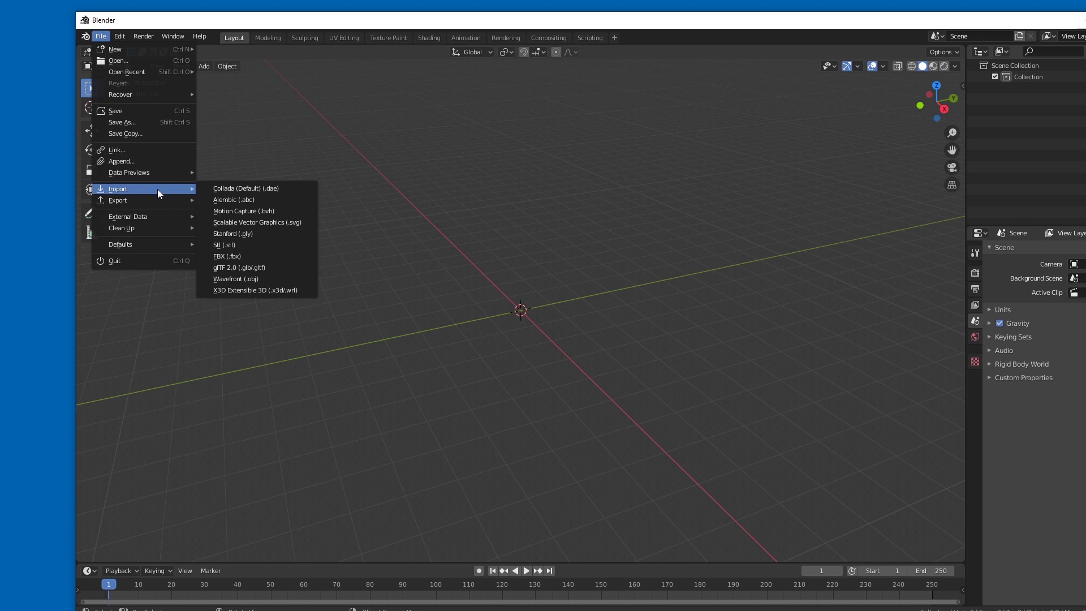
pyautogui.click(262, 280)
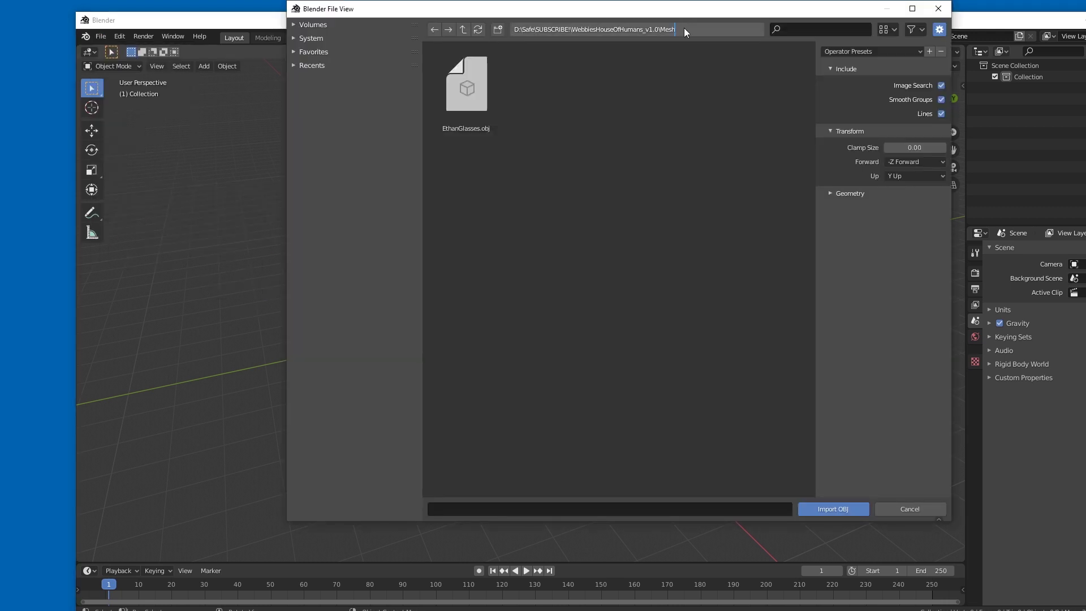
pyautogui.press('Return')
pyautogui.doubleClick(480, 92)
# Inspect the imported EthanGlasses model up close from the front in material preview shading.
pyautogui.scroll(4, 492, 266)
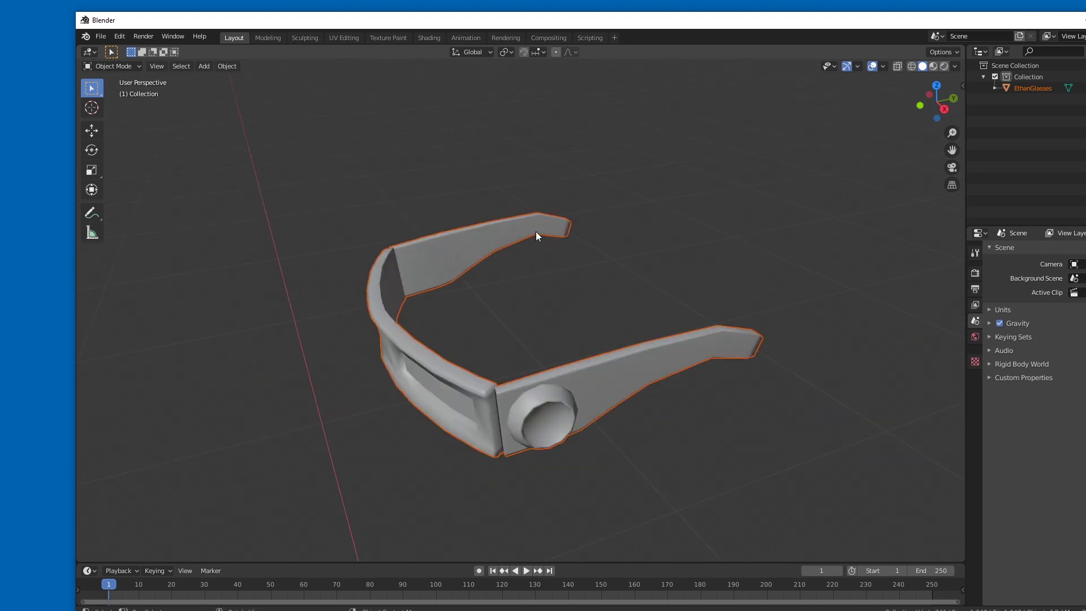
pyautogui.moveTo(535, 232); pyautogui.dragTo(677, 275, button='middle')
pyautogui.moveTo(662, 297); pyautogui.dragTo(638, 259, button='middle')
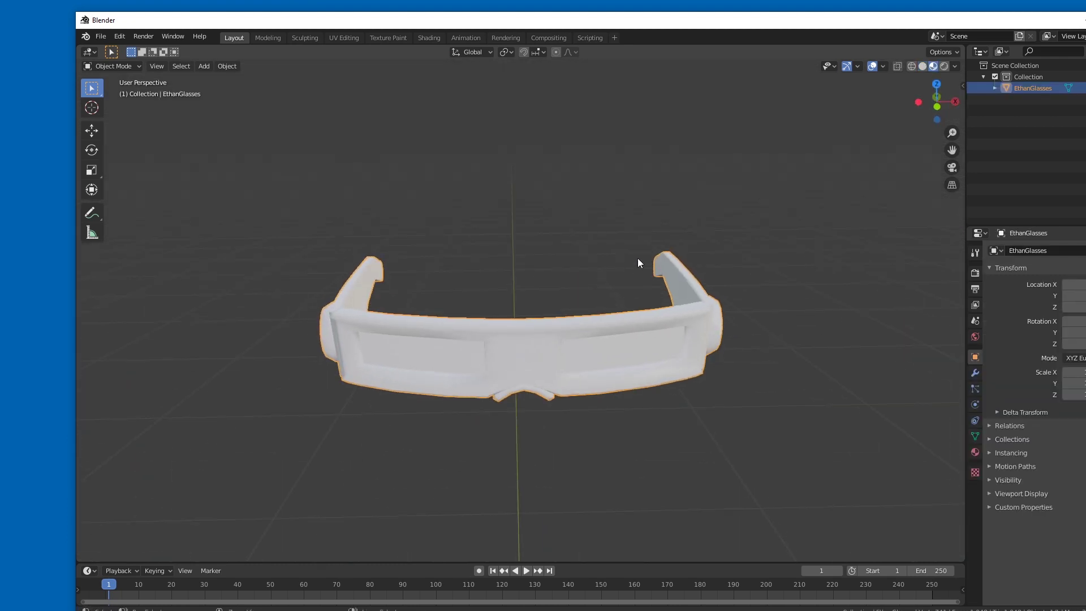
pyautogui.click(427, 184)
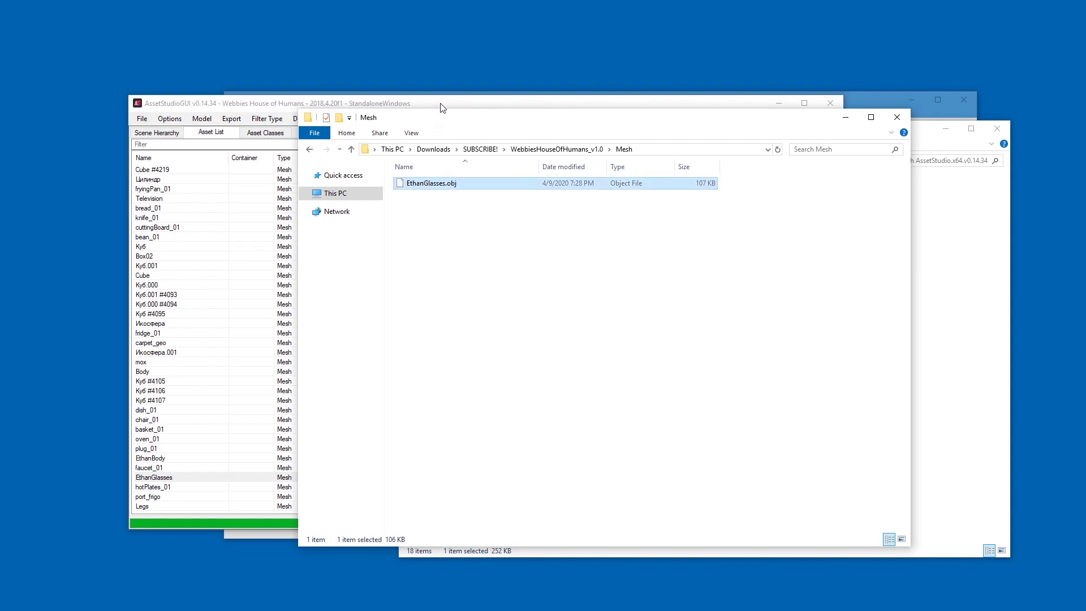
# Switch to AssetStudio and preview several Texture2D assets, including UnityWatermark-trial and box.
pyautogui.click(442, 108)
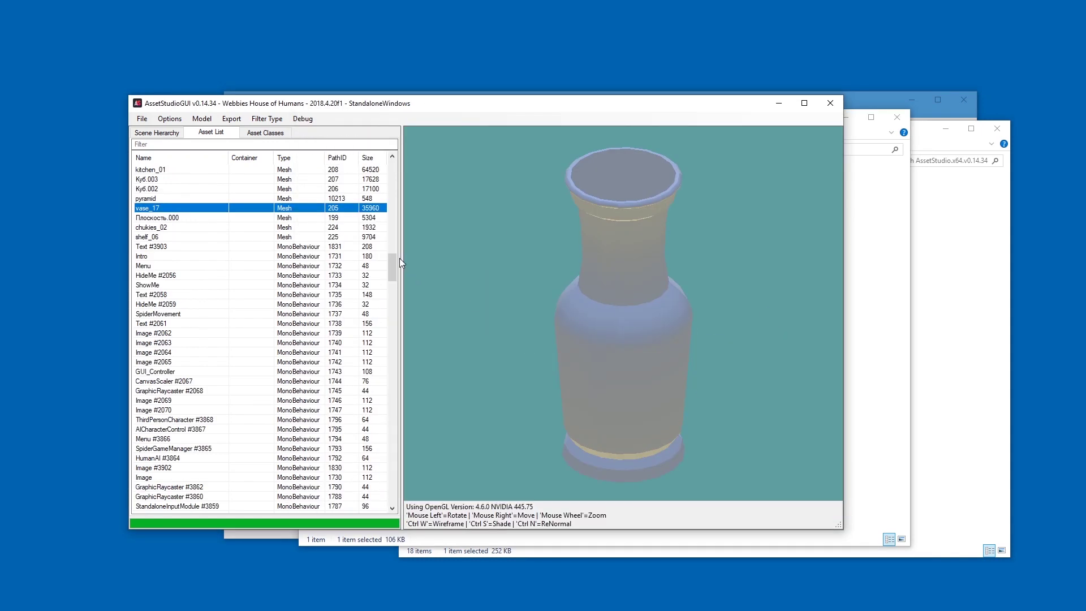
pyautogui.moveTo(395, 258); pyautogui.dragTo(396, 406)
pyautogui.click(235, 343)
pyautogui.click(190, 256)
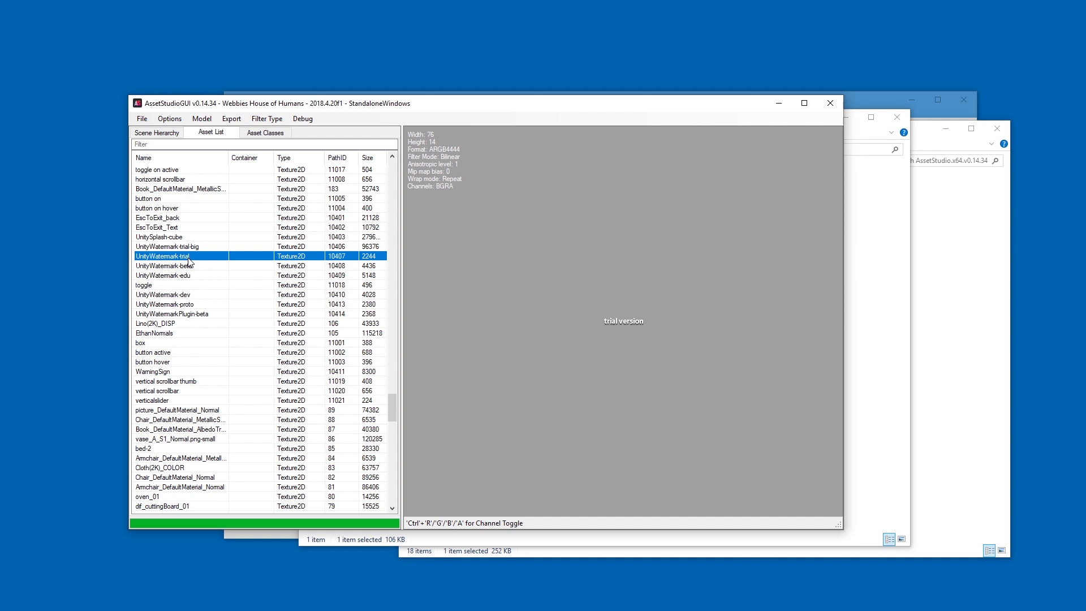
pyautogui.click(198, 295)
pyautogui.click(198, 190)
pyautogui.click(214, 258)
pyautogui.click(189, 199)
pyautogui.click(189, 209)
pyautogui.click(200, 347)
# Preview more textures further down the asset list, including the PillowChair metallic texture, the picture normal map and TexturesCom_Flowers0024_1.
pyautogui.scroll(-2, 200, 347)
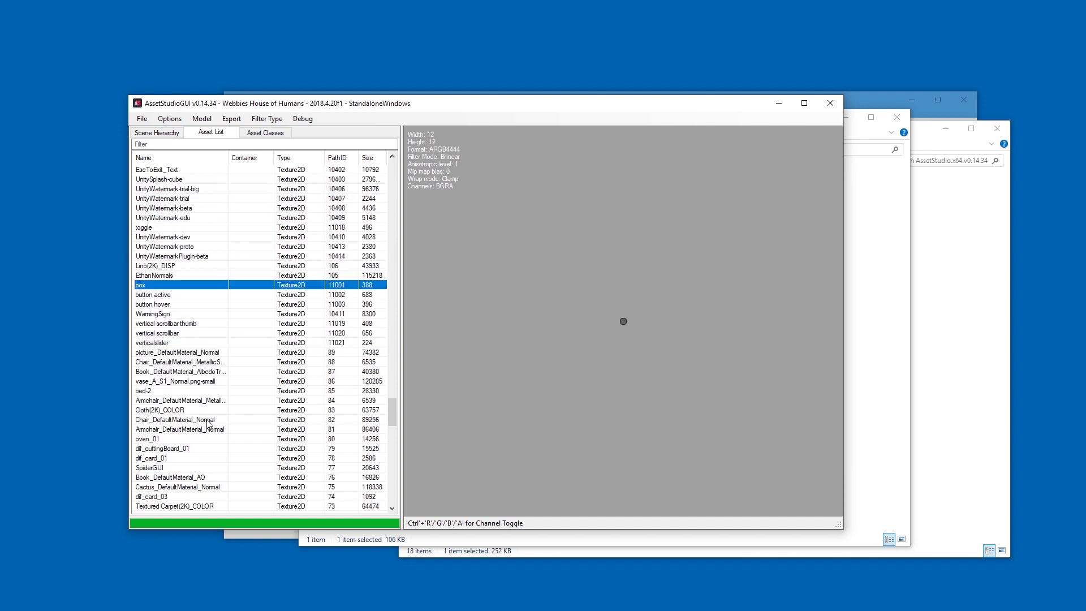
pyautogui.scroll(-2, 215, 396)
pyautogui.click(223, 431)
pyautogui.scroll(-1, 224, 431)
pyautogui.scroll(-3, 226, 407)
pyautogui.click(230, 390)
pyautogui.click(228, 345)
pyautogui.click(227, 450)
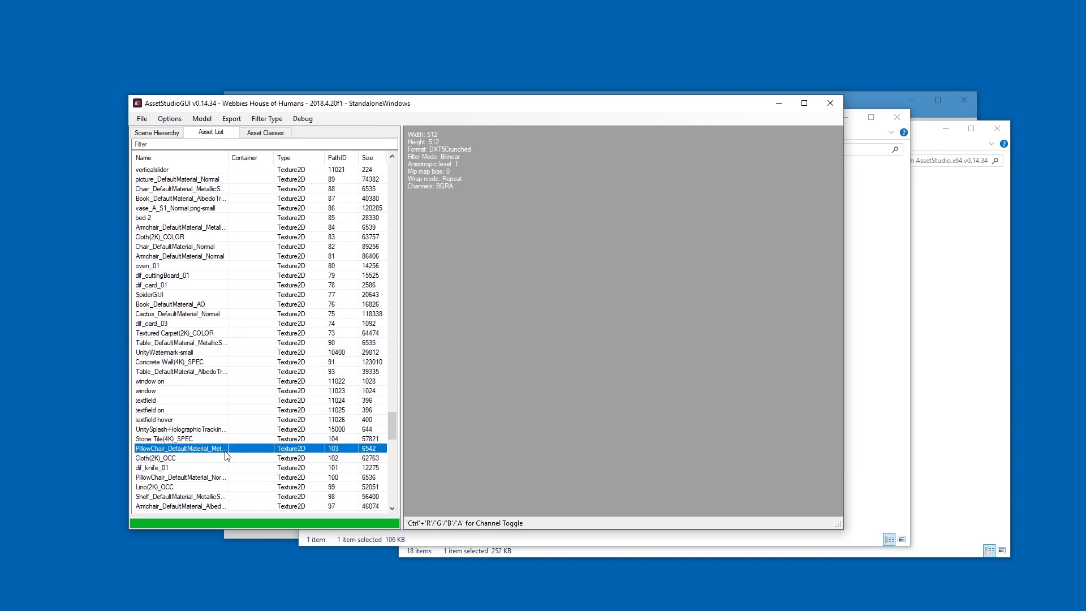
pyautogui.scroll(-5, 228, 447)
pyautogui.click(229, 410)
pyautogui.click(208, 380)
pyautogui.scroll(-6, 226, 430)
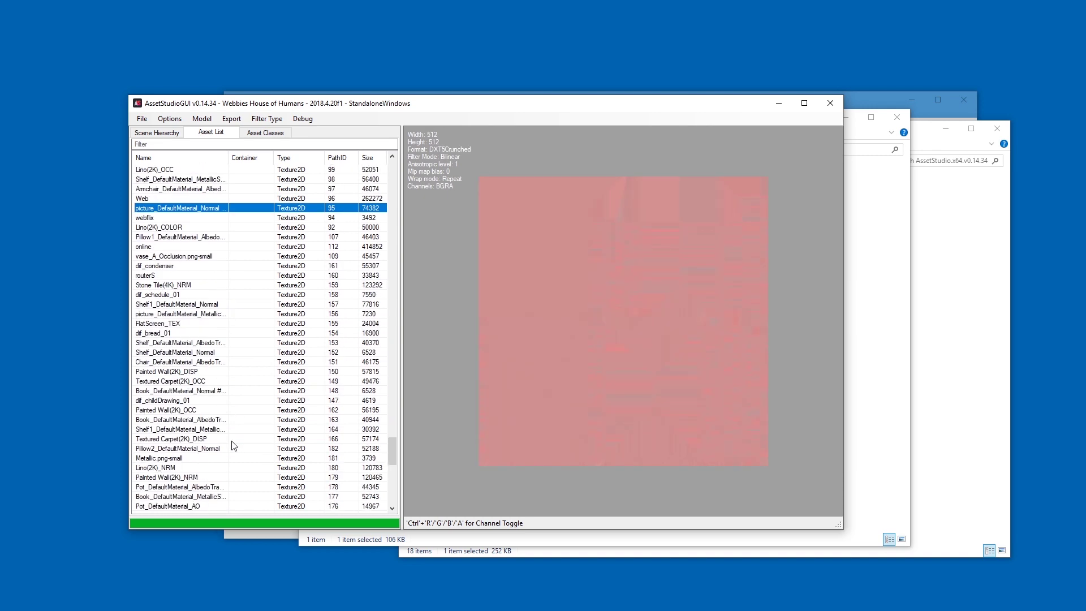
pyautogui.click(243, 401)
pyautogui.scroll(-4, 246, 407)
pyautogui.click(249, 411)
pyautogui.click(253, 469)
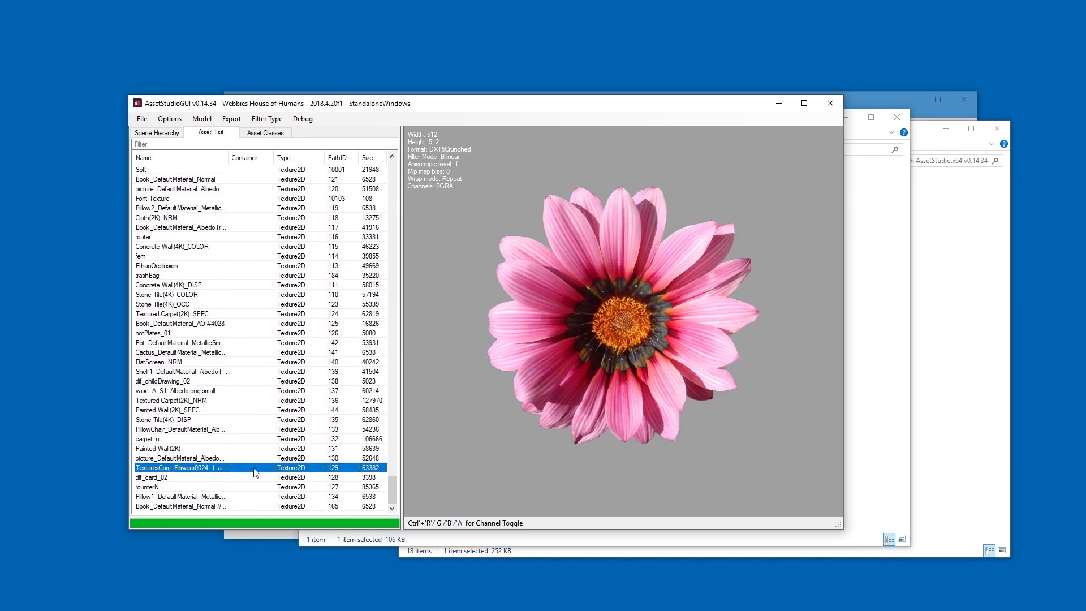
# Step through the neighbouring textures, including dif_card_02, FlatScreen_NRM, vase_A_S1_Albedo.png-small and trashBag, up to the picture_DefaultMaterial metallic texture.
pyautogui.press('Down')
pyautogui.press('Down')
pyautogui.press('Down')
pyautogui.press('Down')
pyautogui.press('Up')
pyautogui.press('Up')
pyautogui.press('Up')
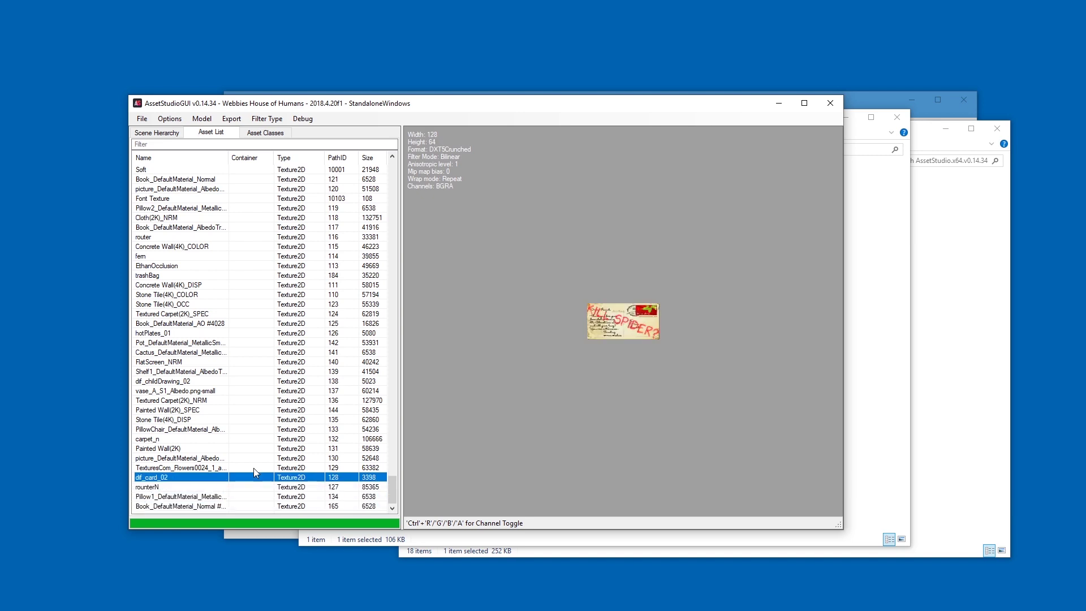
pyautogui.press('Up')
pyautogui.press('Up')
pyautogui.press('Up')
pyautogui.press('Up')
pyautogui.press('Up')
pyautogui.press('Up')
pyautogui.press('Up')
pyautogui.press('Up')
pyautogui.press('Up')
pyautogui.press('Up')
pyautogui.press('Up')
pyautogui.press('Up')
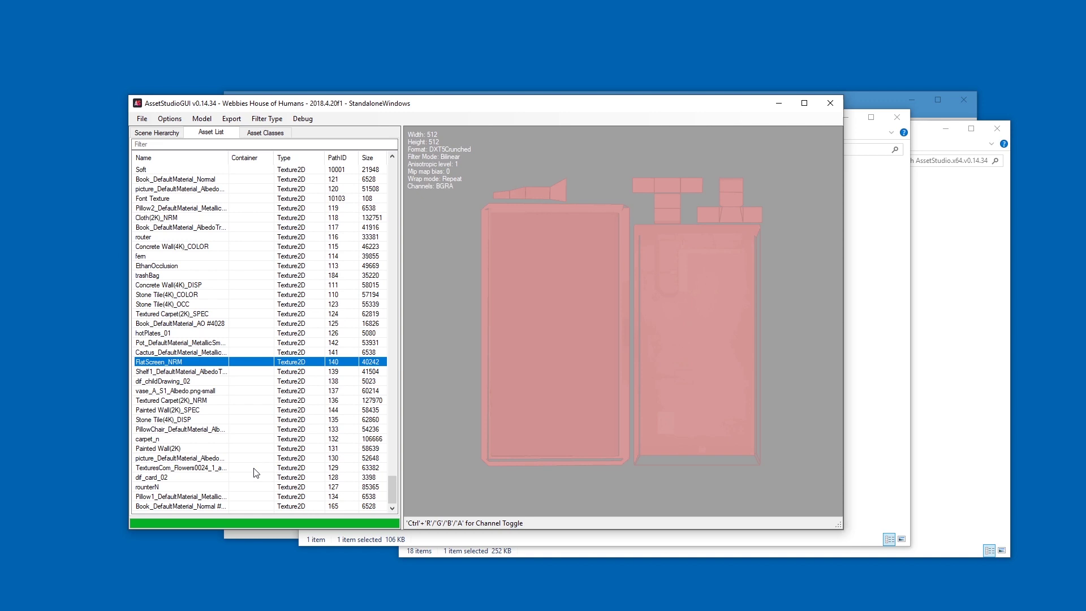
pyautogui.press('Down')
pyautogui.press('Down')
pyautogui.press('Down')
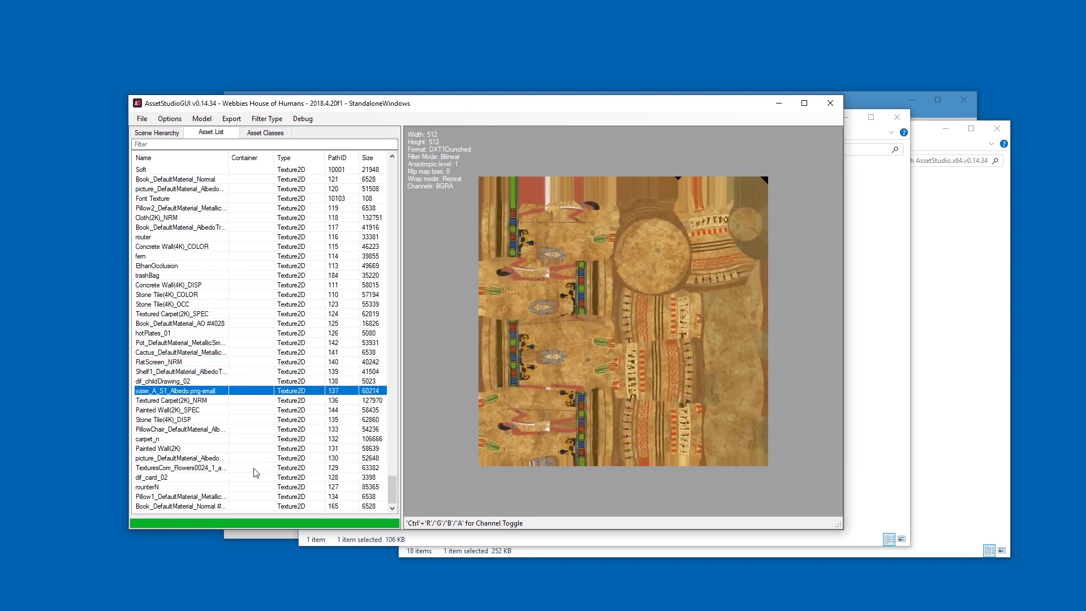
pyautogui.press('Up')
pyautogui.press('Up')
pyautogui.press('Up')
pyautogui.press('Up')
pyautogui.press('Up')
pyautogui.press('Up')
pyautogui.press('Up')
pyautogui.press('Up')
pyautogui.press('Up')
pyautogui.press('Up')
pyautogui.press('Up')
pyautogui.press('Up')
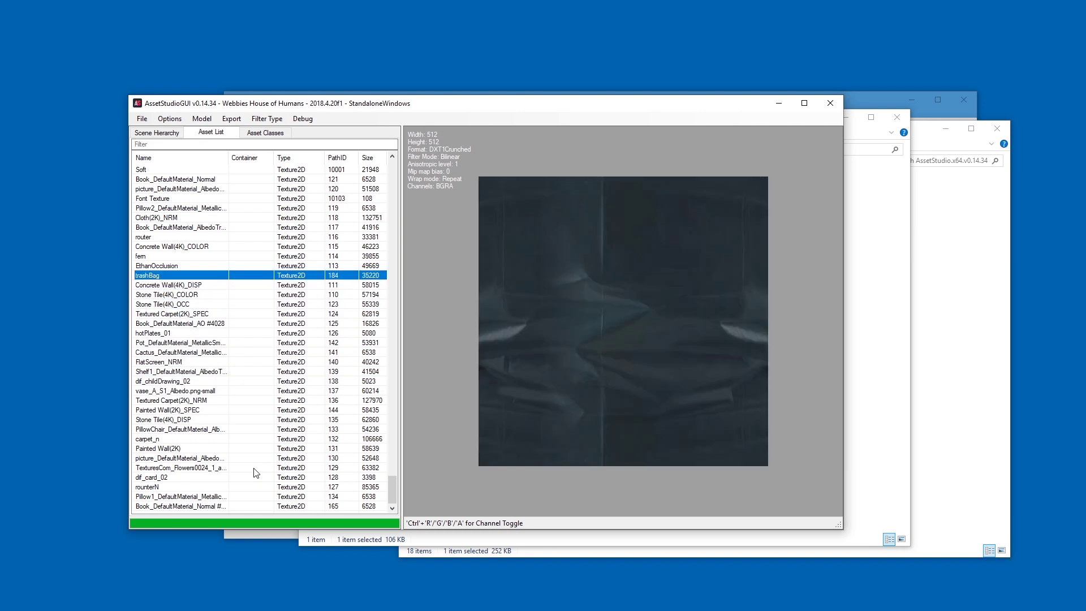
pyautogui.press('Up')
pyautogui.press('Up')
pyautogui.press('Up')
pyautogui.press('Up')
pyautogui.press('Up')
pyautogui.press('Up')
pyautogui.press('Up')
pyautogui.press('Up')
pyautogui.press('Up')
pyautogui.press('Up')
pyautogui.press('Up')
pyautogui.press('Up')
pyautogui.press('Up')
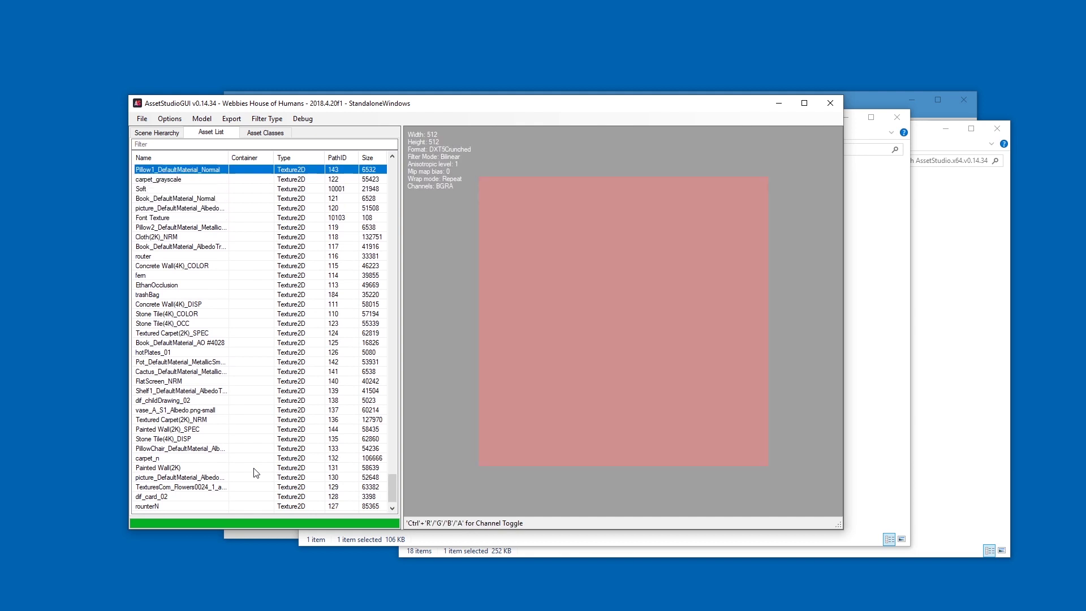
pyautogui.press('Up')
pyautogui.press('Up')
pyautogui.press('Up')
pyautogui.press('Up')
pyautogui.press('Up')
pyautogui.press('Up')
pyautogui.press('Up')
pyautogui.press('Up')
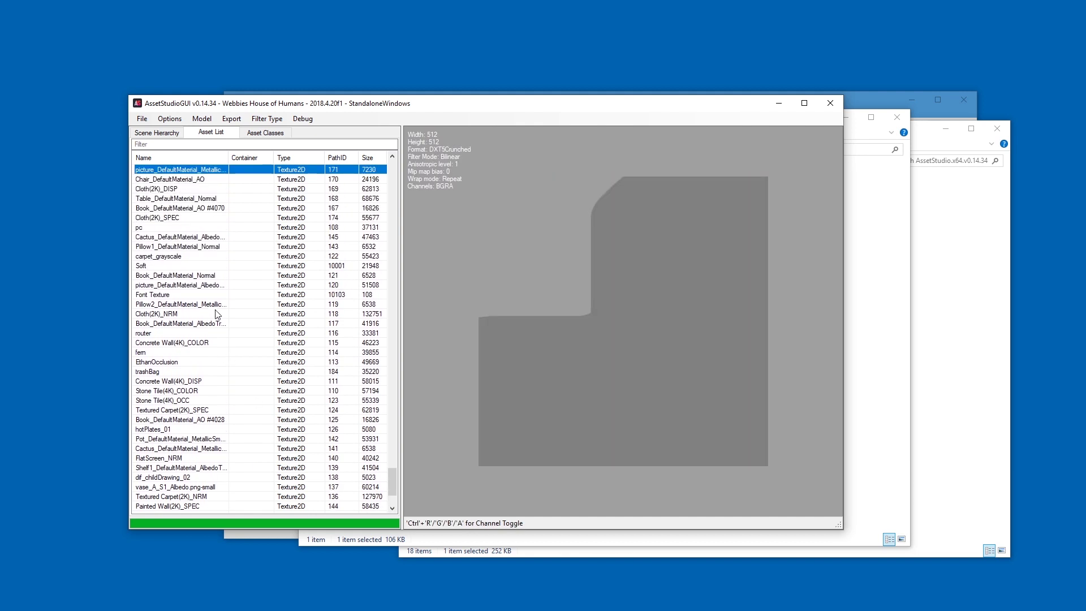
pyautogui.click(209, 284)
pyautogui.keyDown('shift'); pyautogui.click(273, 343); pyautogui.keyUp('shift')
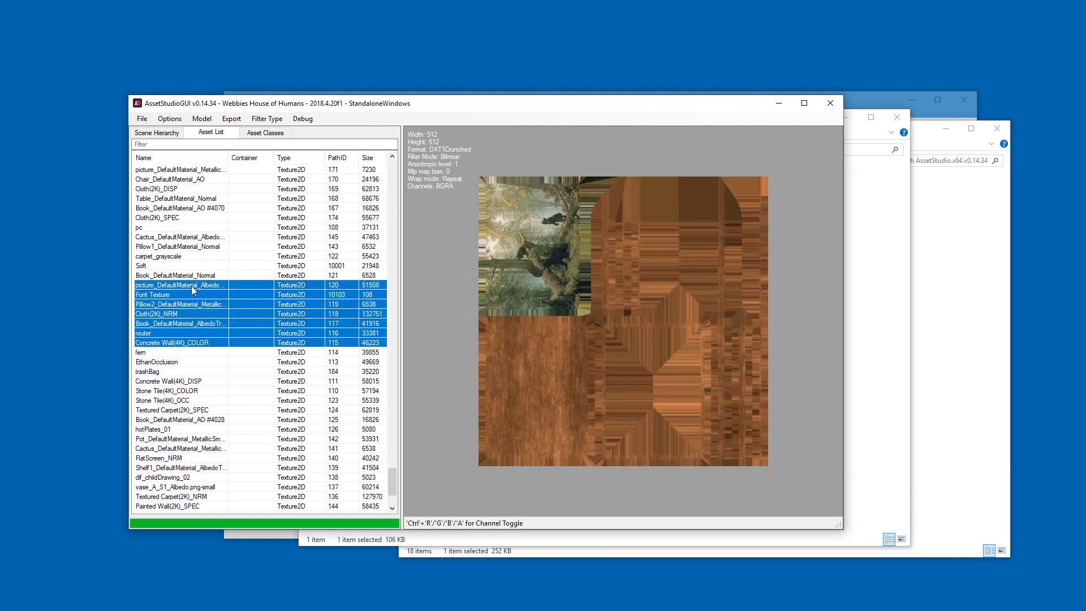
pyautogui.click(213, 287)
pyautogui.keyDown('shift'); pyautogui.click(205, 380); pyautogui.keyUp('shift')
pyautogui.rightClick(198, 270)
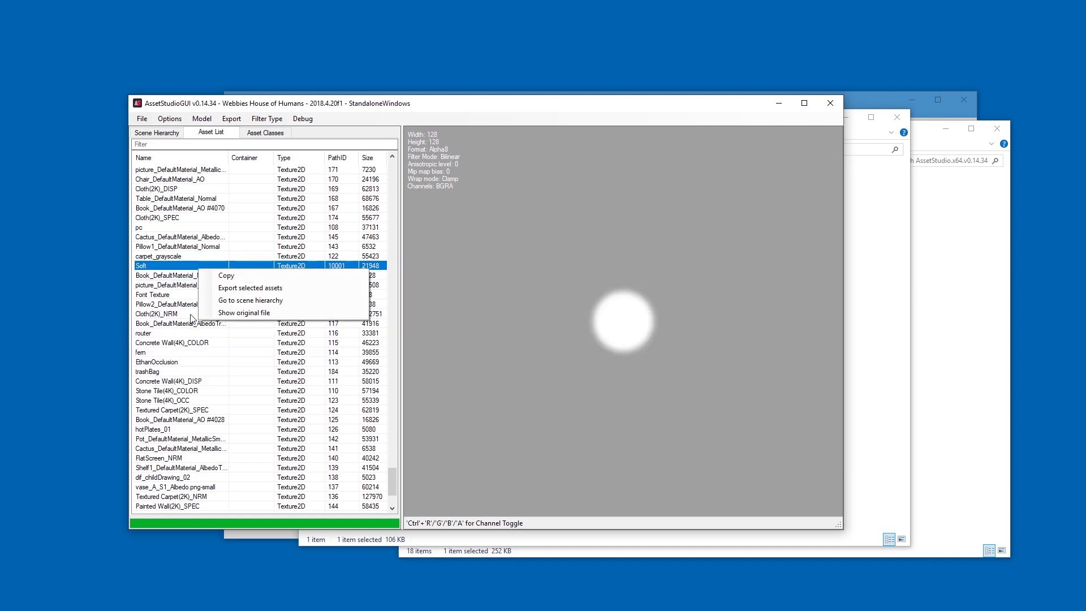
# Export the textures from Cloth(2K)_NRM through Textured Carpet(2K)_SPEC into the WebbiesHouseOfHumans_v1.0 folder.
pyautogui.click(192, 313)
pyautogui.keyDown('shift'); pyautogui.click(180, 406); pyautogui.keyUp('shift')
pyautogui.rightClick(205, 344)
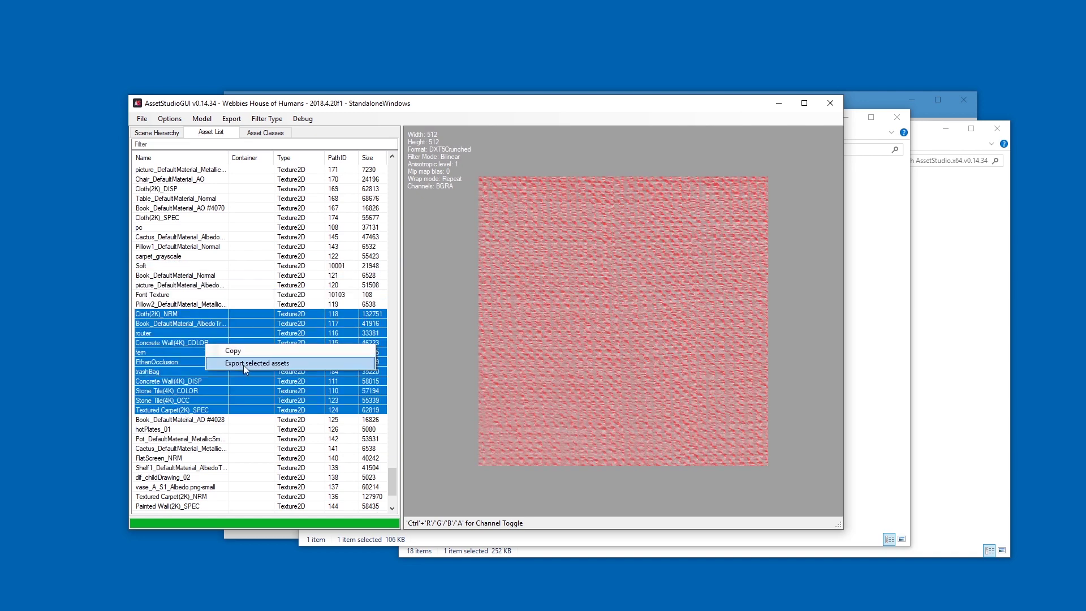
pyautogui.click(250, 365)
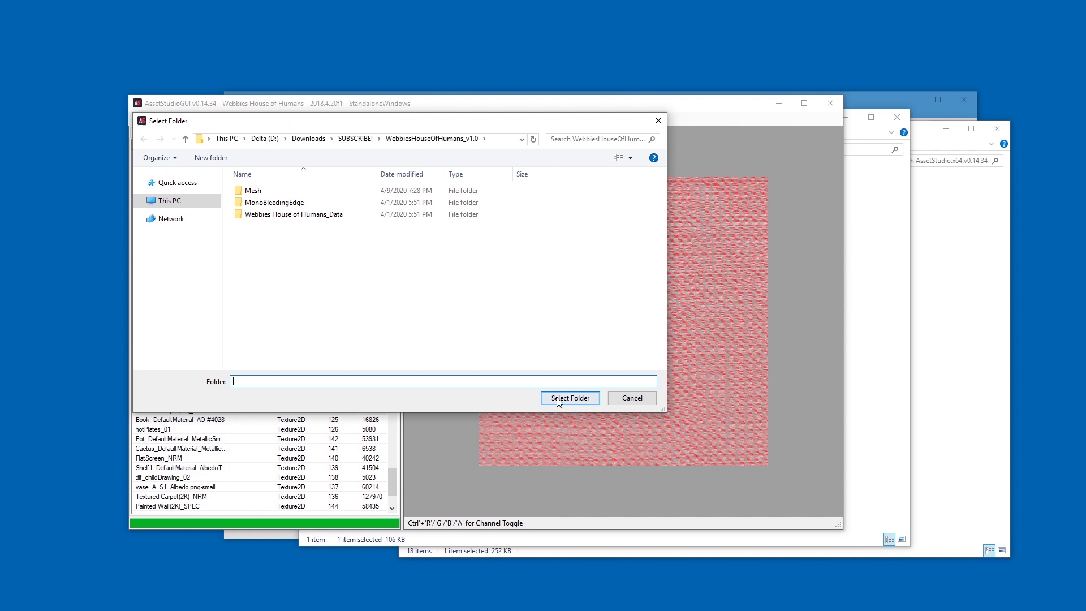
pyautogui.click(560, 397)
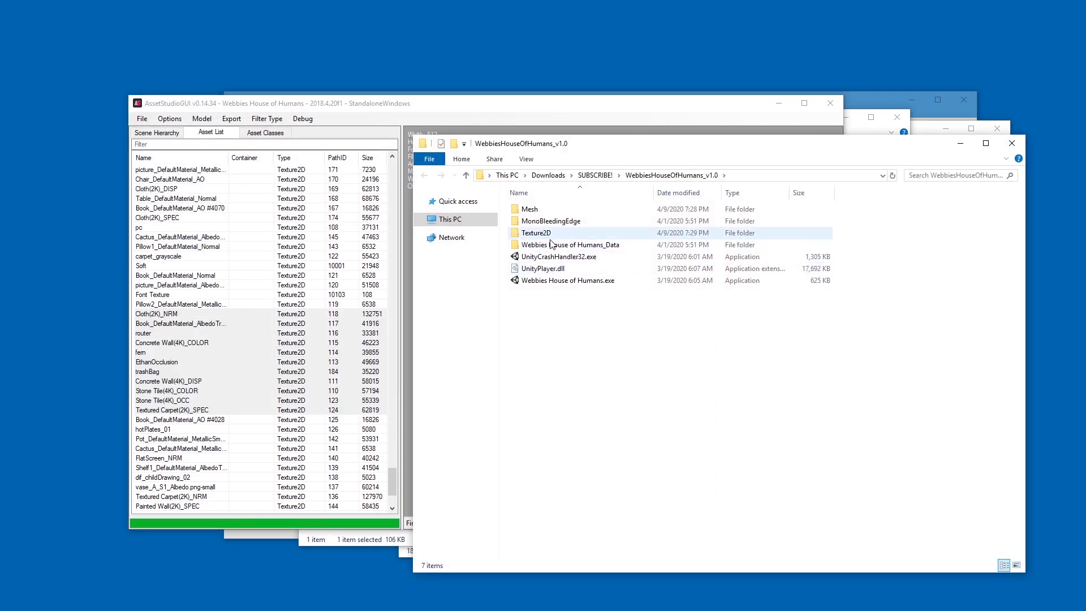
# Open the exported Texture2D folder and view EthanOcclusion.png.
pyautogui.doubleClick(543, 233)
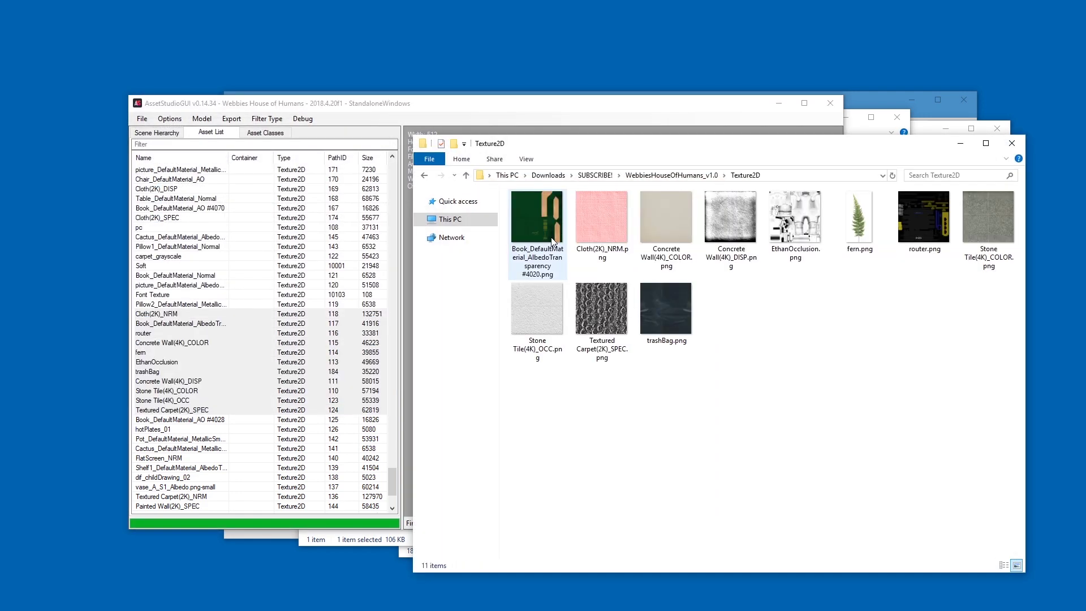
pyautogui.doubleClick(803, 232)
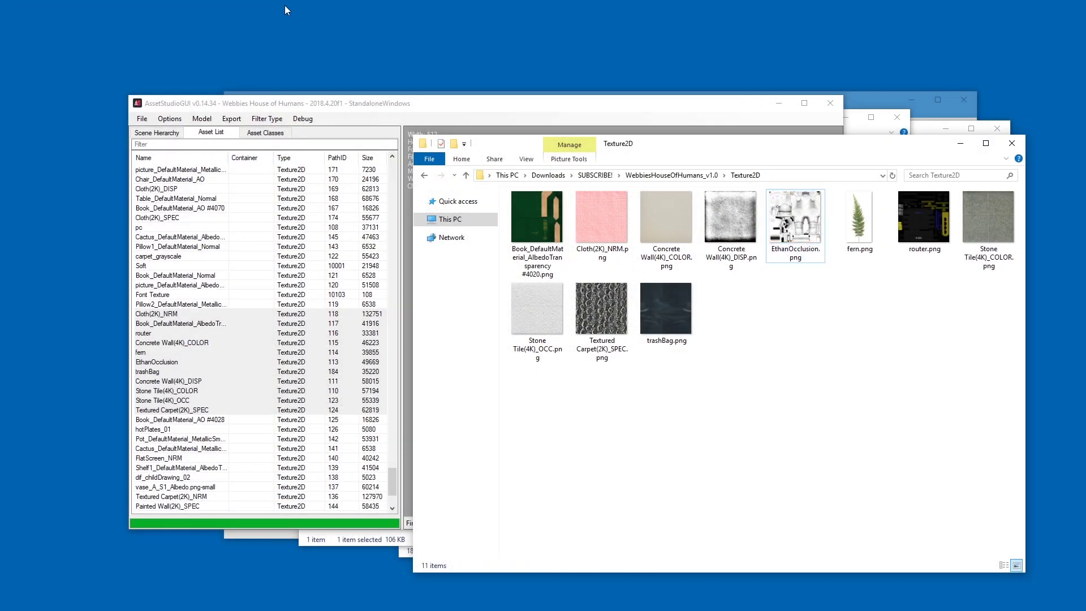
# Return to AssetStudio, sort the asset list by type and select the Book_DefaultMaterial_AO #4070 texture.
pyautogui.click(360, 114)
pyautogui.click(290, 159)
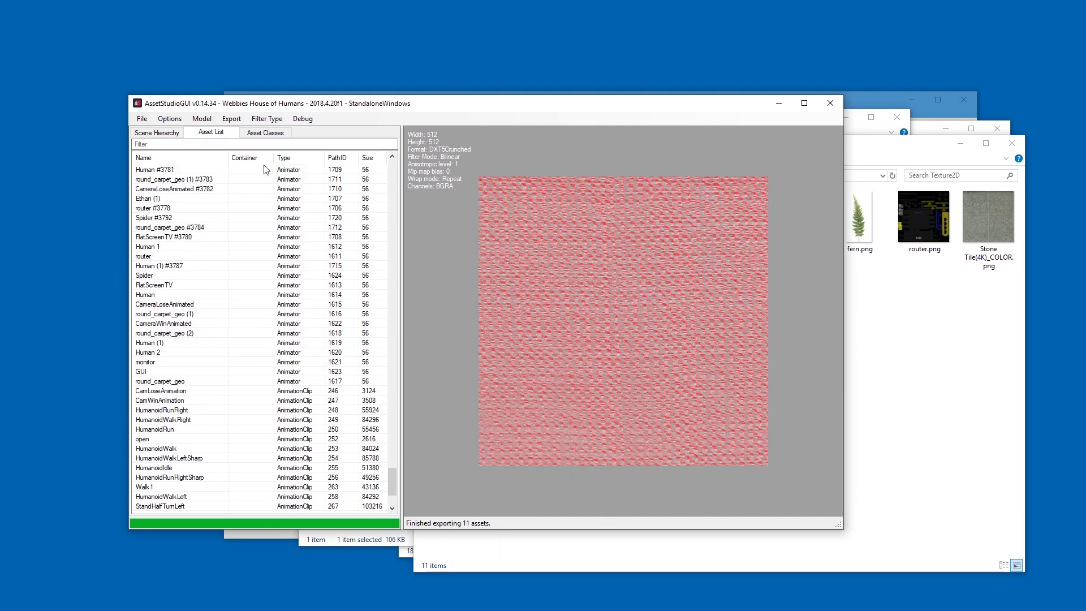
pyautogui.click(291, 159)
pyautogui.click(245, 198)
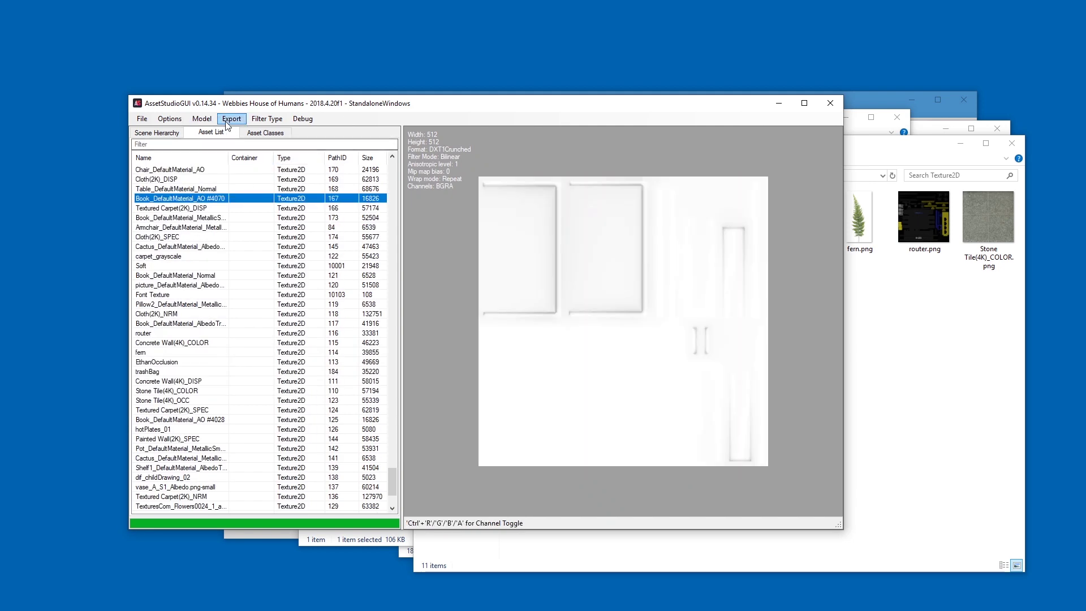
pyautogui.click(229, 119)
pyautogui.click(291, 158)
pyautogui.click(291, 159)
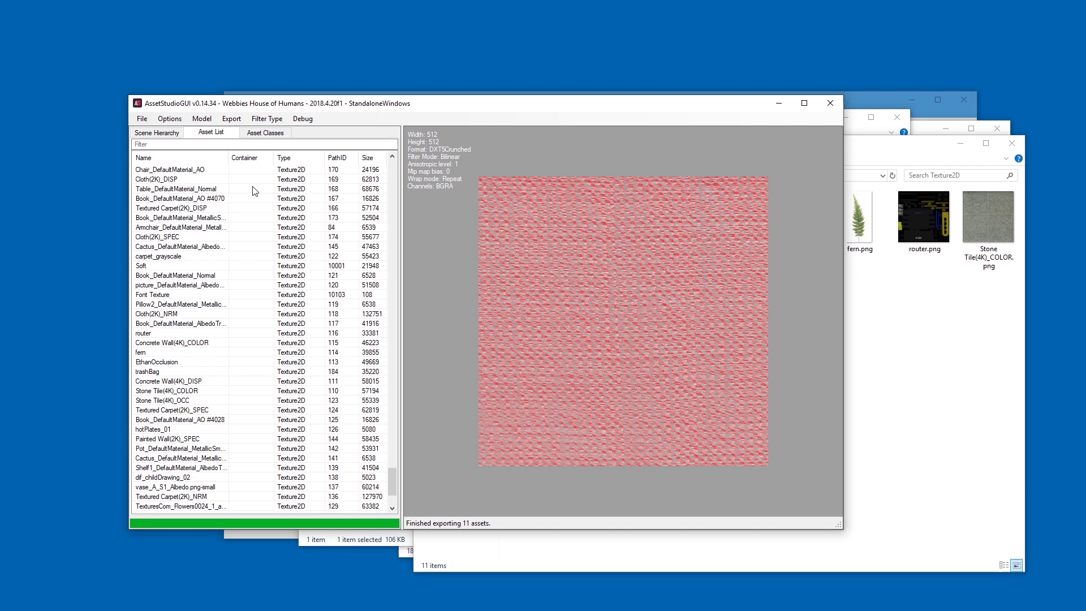
pyautogui.click(247, 199)
# Export all assets into the WebbiesHouseOfHumans_v1.0 folder.
pyautogui.click(231, 119)
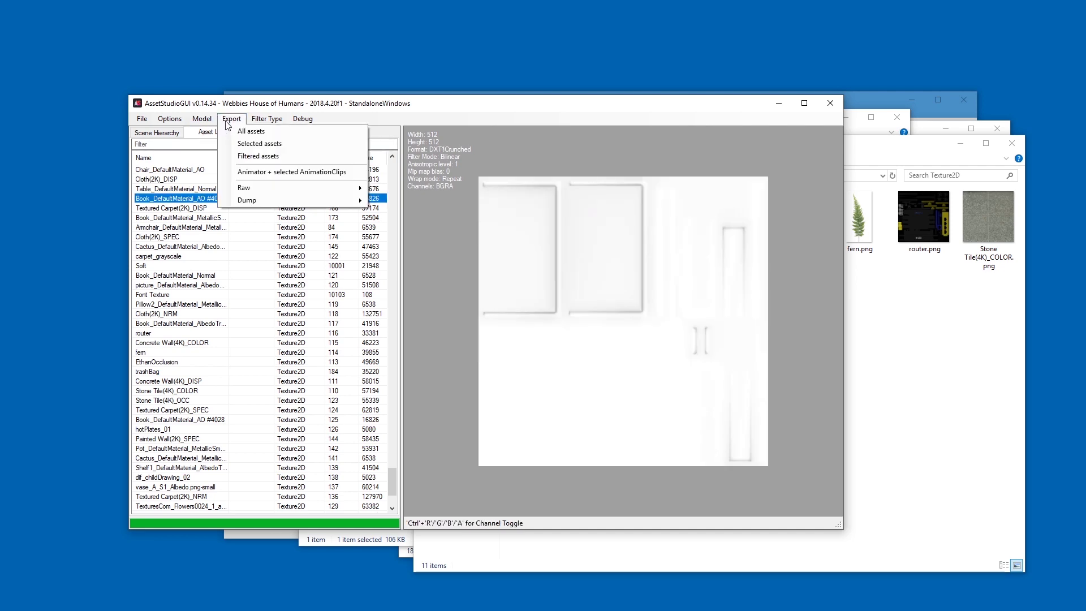
pyautogui.click(263, 132)
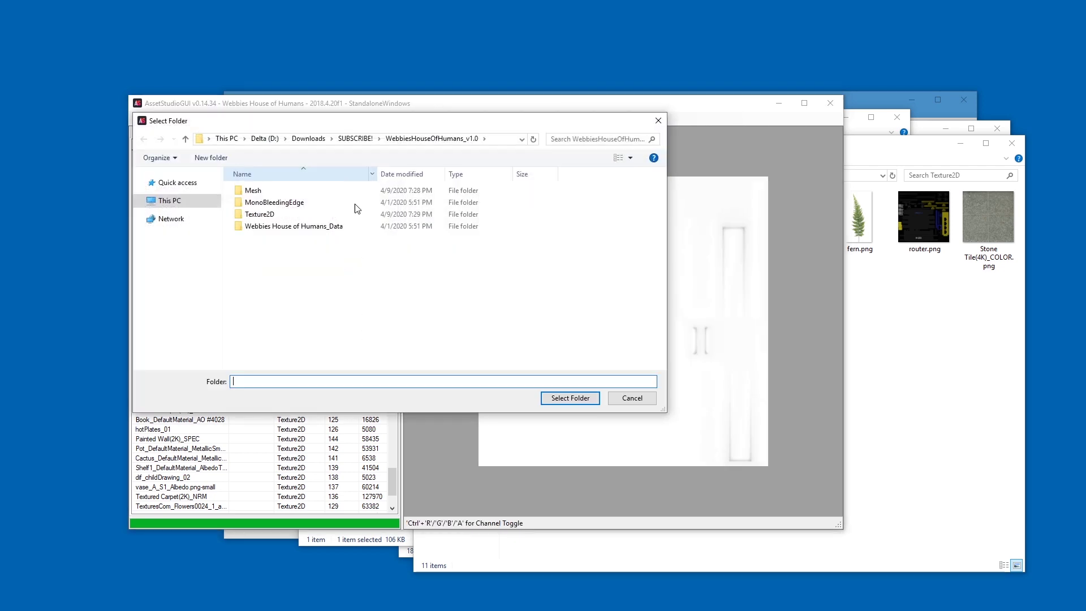
pyautogui.click(565, 398)
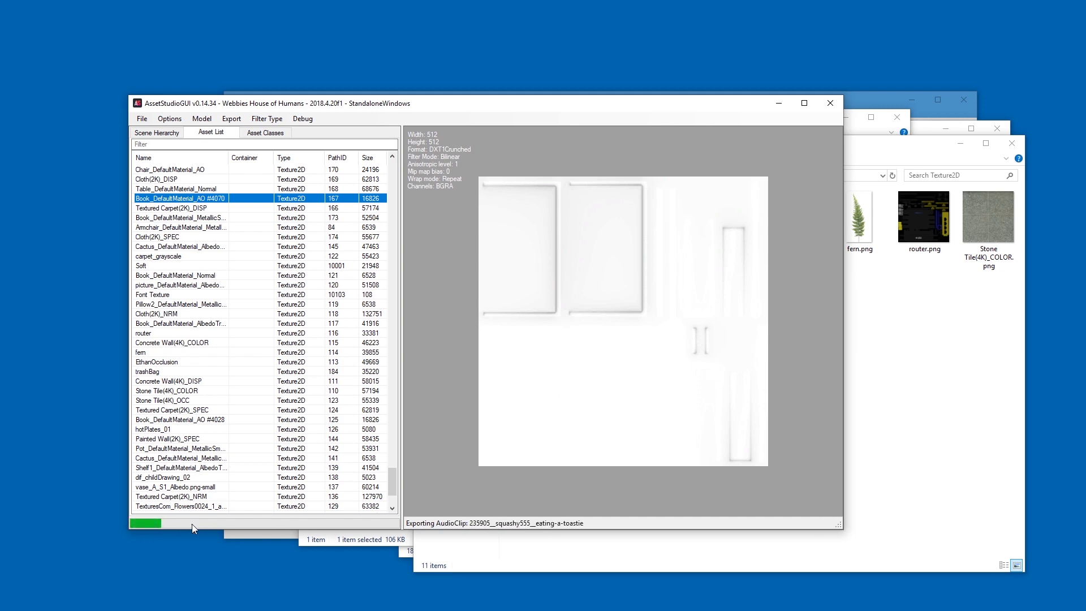
pyautogui.click(906, 387)
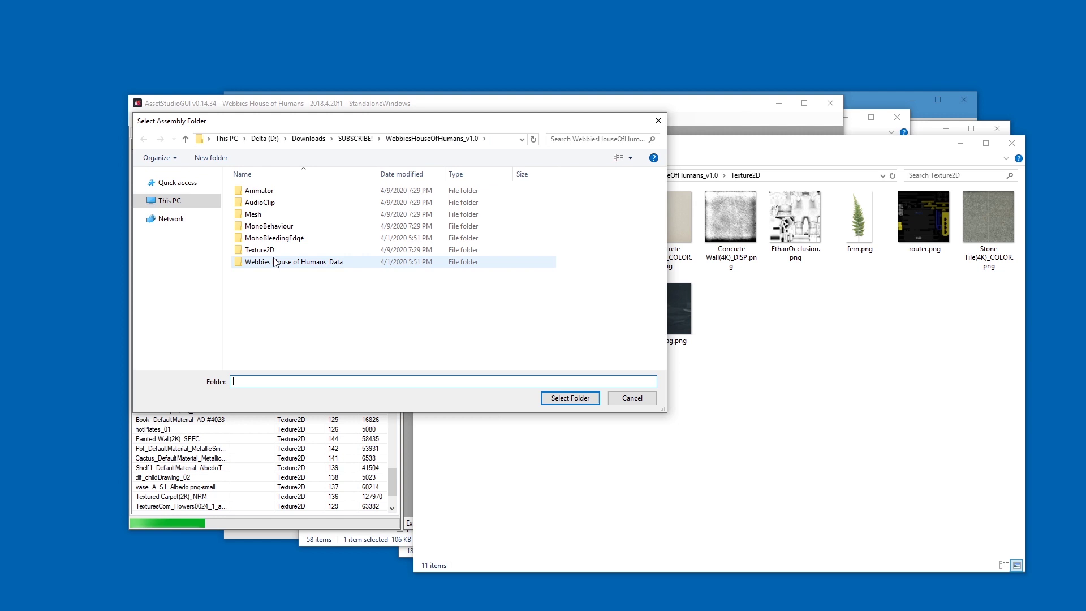
# Choose the Managed folder inside Webbies House of Humans_Data as the assembly folder for the export.
pyautogui.click(310, 264)
pyautogui.doubleClick(311, 266)
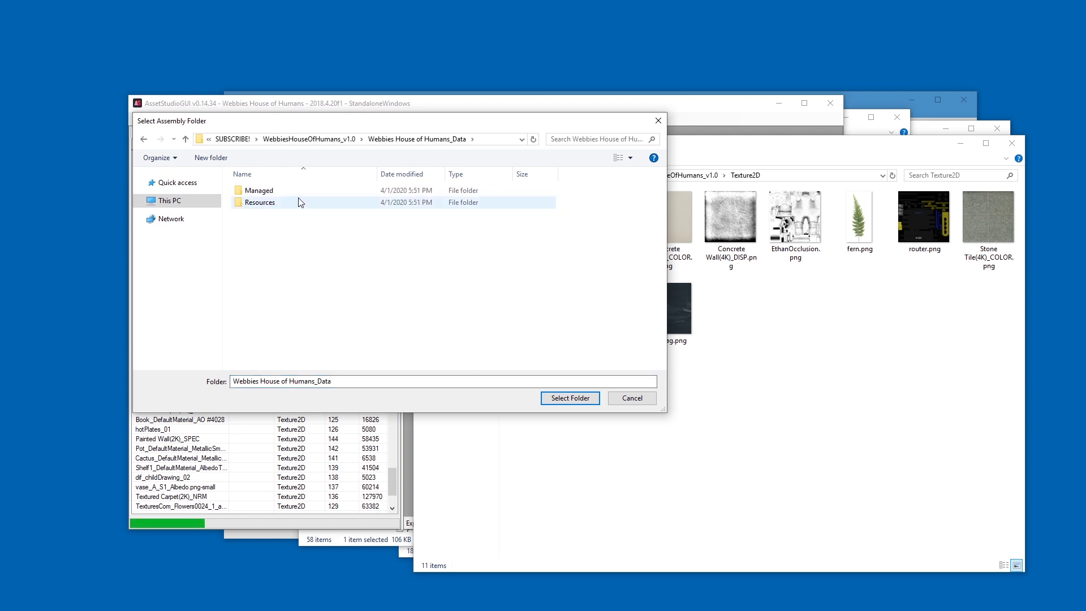
pyautogui.doubleClick(298, 192)
pyautogui.click(552, 398)
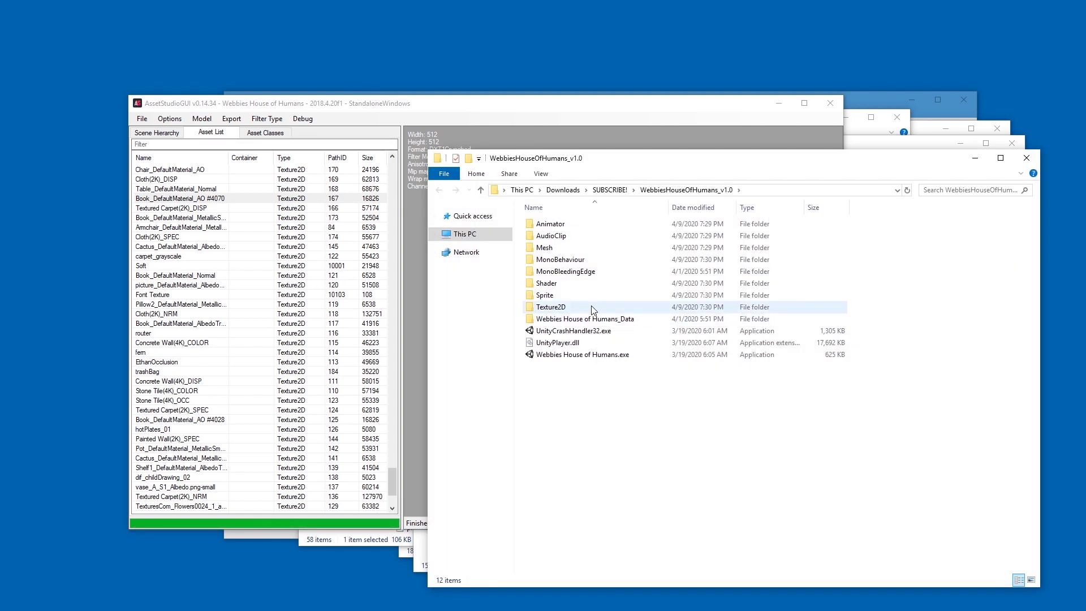
# Check the exported files in the AudioClip folder and look through the exported meshes in the Mesh folder.
pyautogui.doubleClick(583, 235)
pyautogui.moveTo(615, 466); pyautogui.dragTo(577, 209)
pyautogui.hotkey('alt', 'Left')
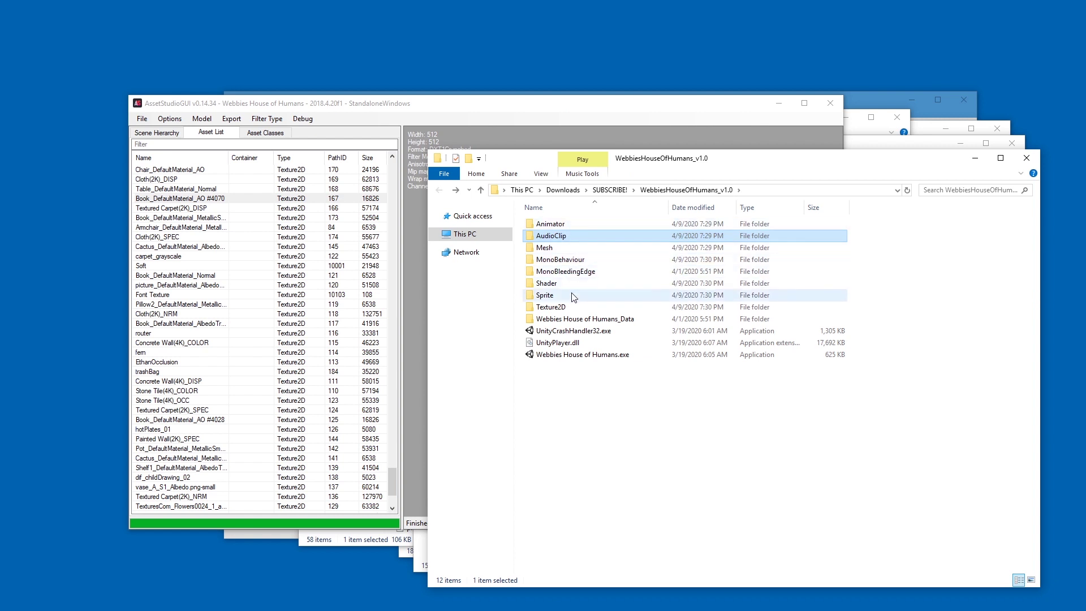
pyautogui.doubleClick(551, 247)
pyautogui.scroll(-5, 649, 394)
pyautogui.scroll(-3, 649, 394)
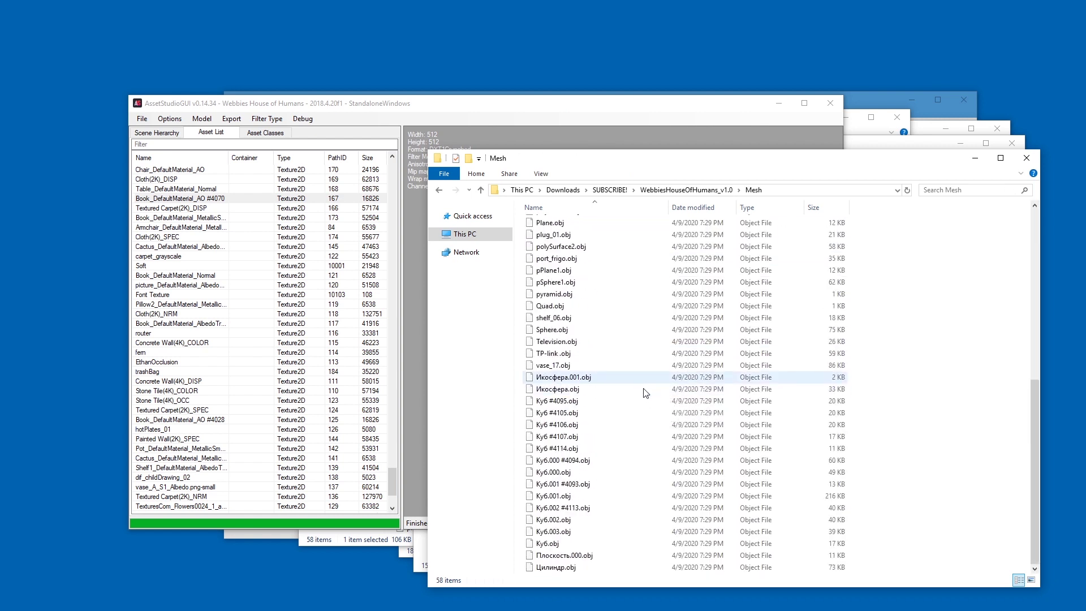
# Check the exported images in the Texture2D and Sprite folders of WebbiesHouseOfHumans_v1.0.
pyautogui.hotkey('alt', 'Left')
pyautogui.doubleClick(592, 307)
pyautogui.hotkey('alt', 'Left')
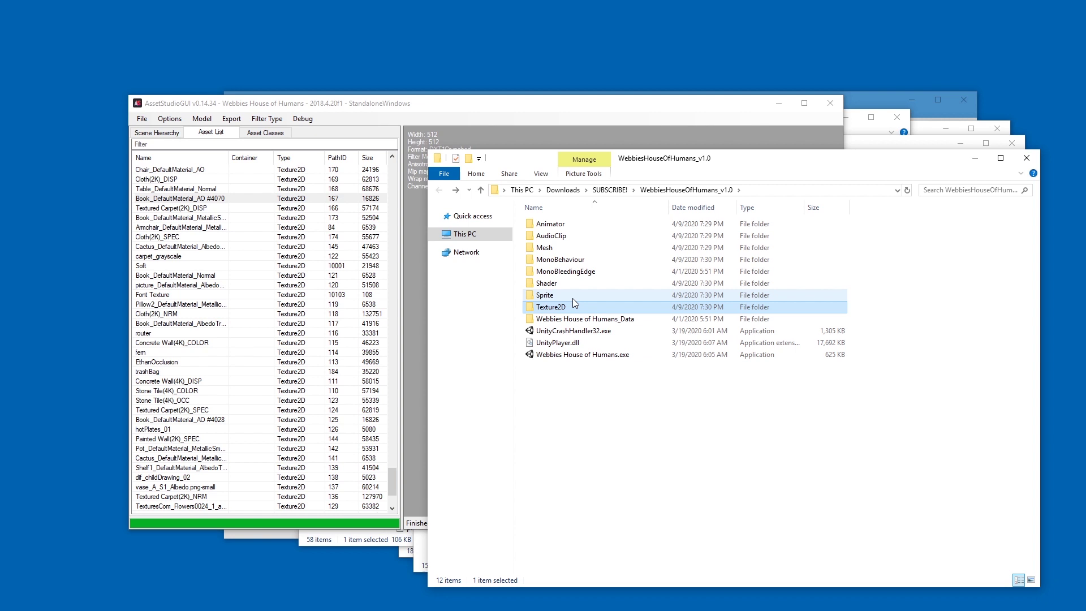
pyautogui.doubleClick(572, 298)
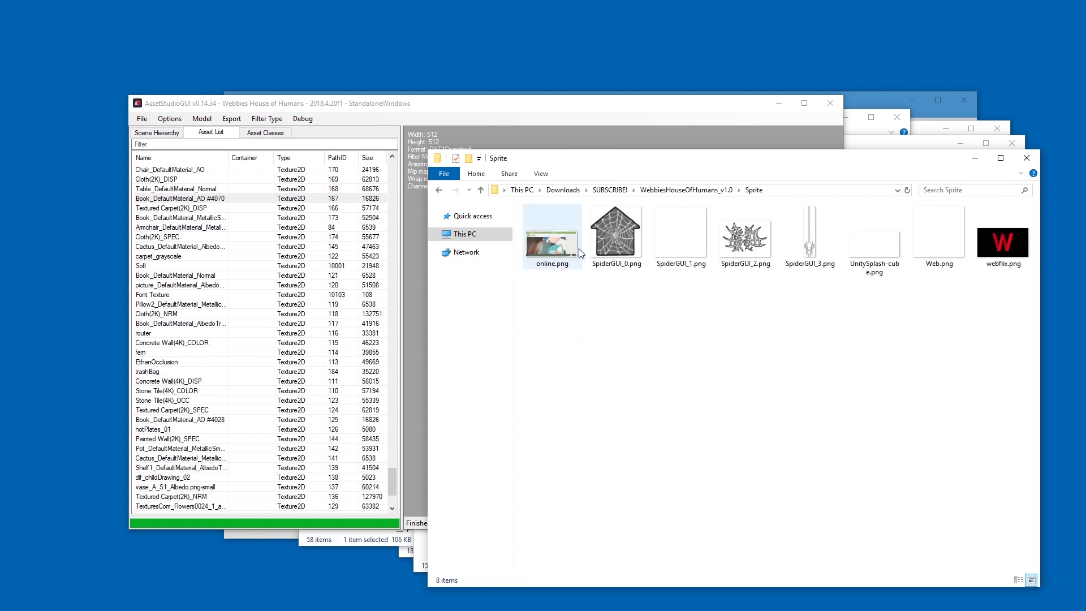
# Close AssetStudio and all the open File Explorer windows, leaving only the browser open.
pyautogui.hotkey('alt', 'F4')
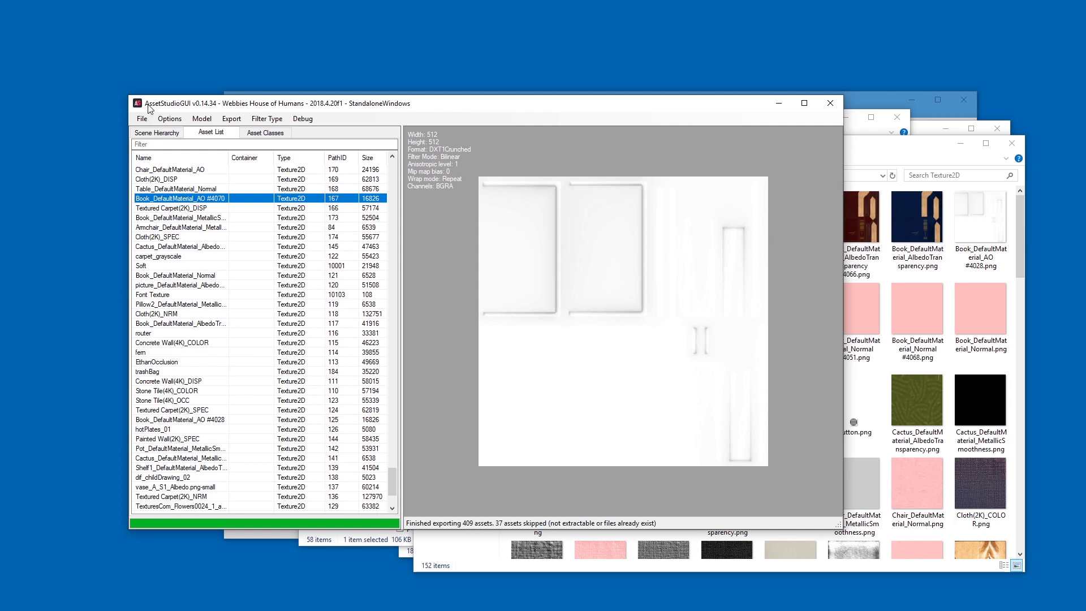
pyautogui.click(827, 102)
pyautogui.click(1012, 145)
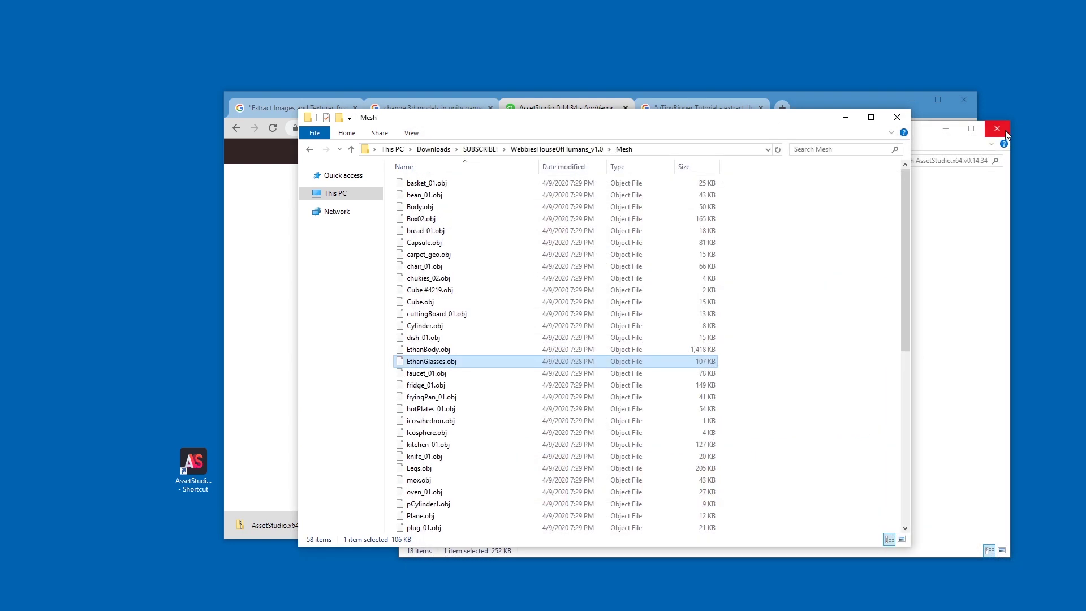
pyautogui.click(997, 128)
pyautogui.click(904, 120)
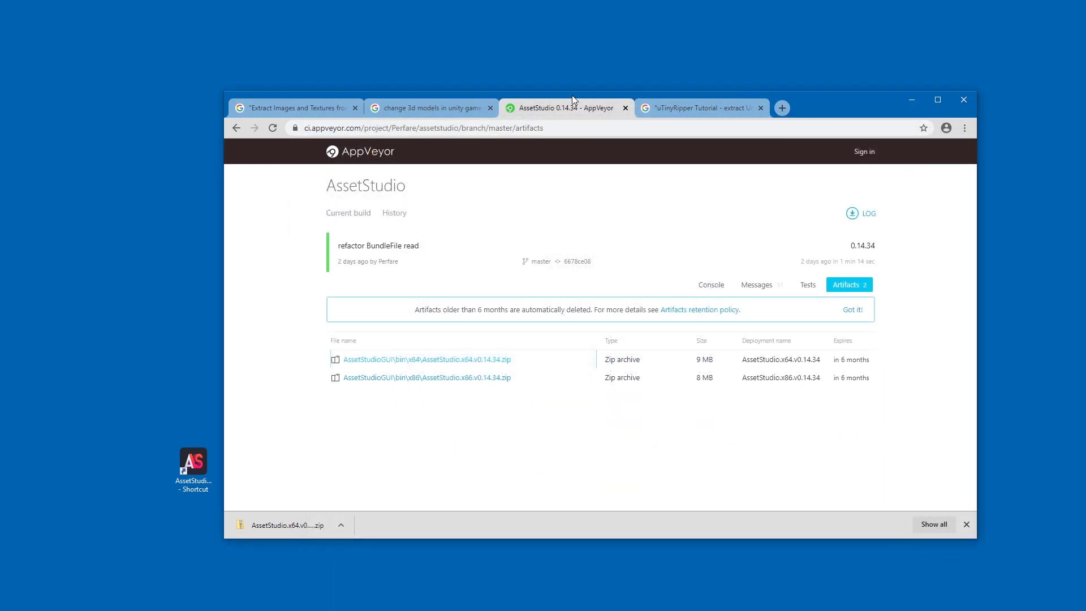
# Dismiss the browser's downloads bar and close the AppVeyor, uTinyRipper and "change 3d models in unity game" pages.
pyautogui.click(967, 525)
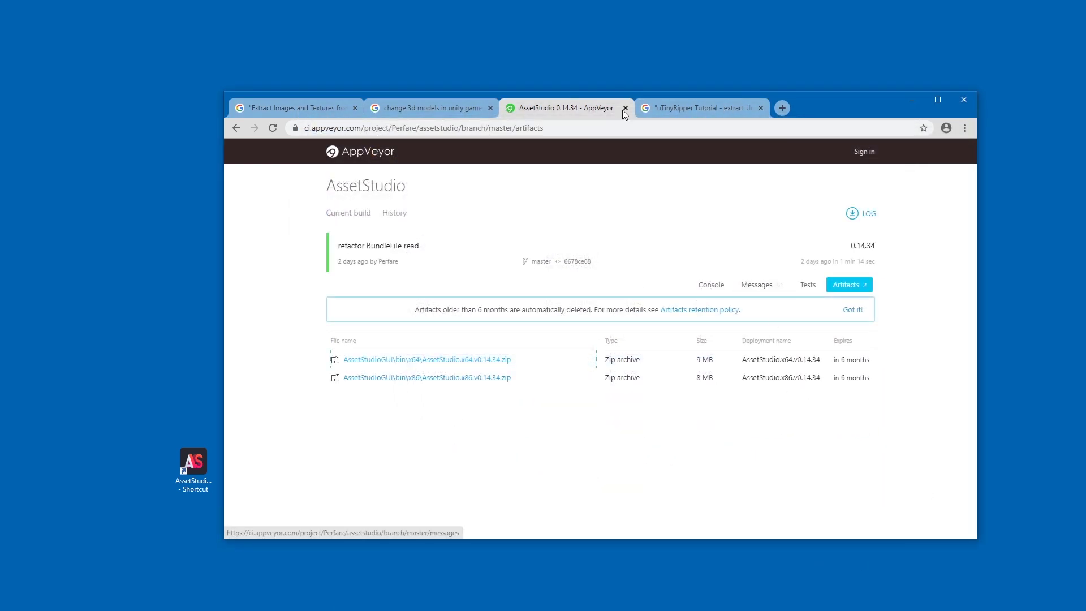
pyautogui.middleClick(588, 109)
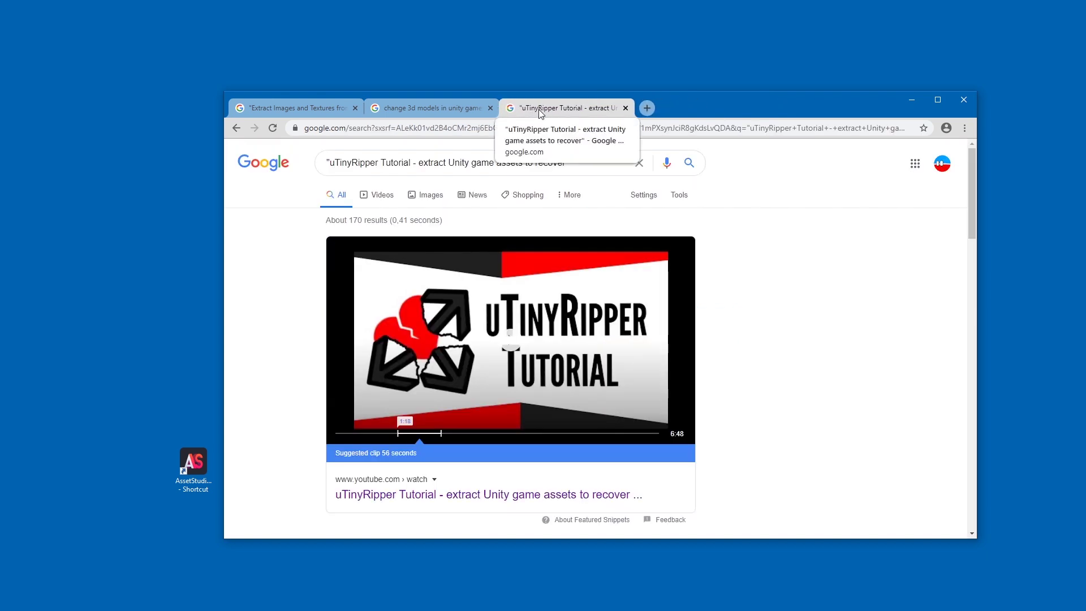
pyautogui.middleClick(543, 108)
pyautogui.middleClick(430, 108)
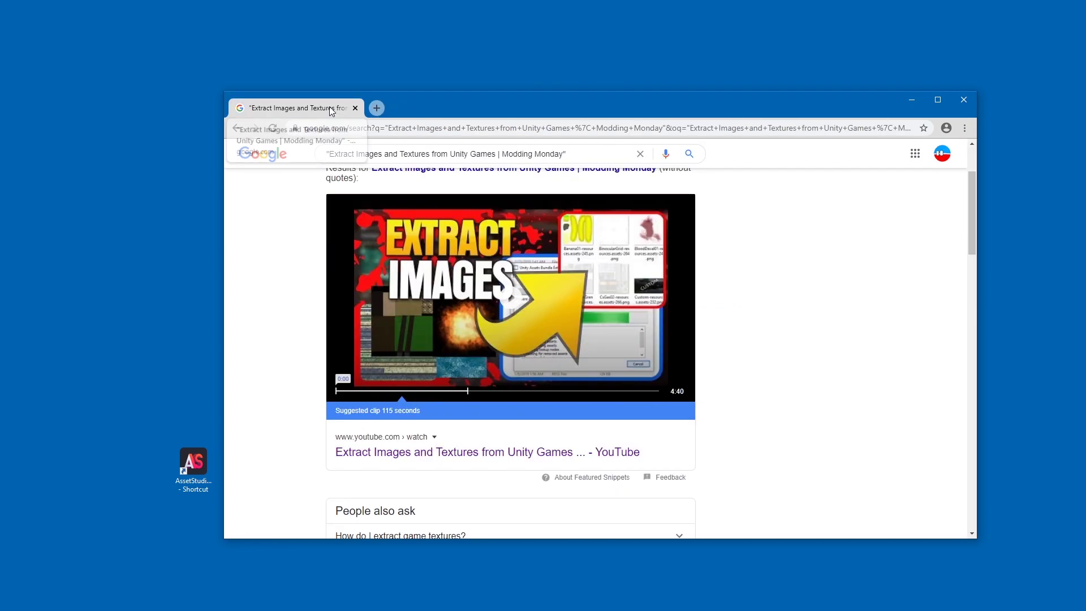